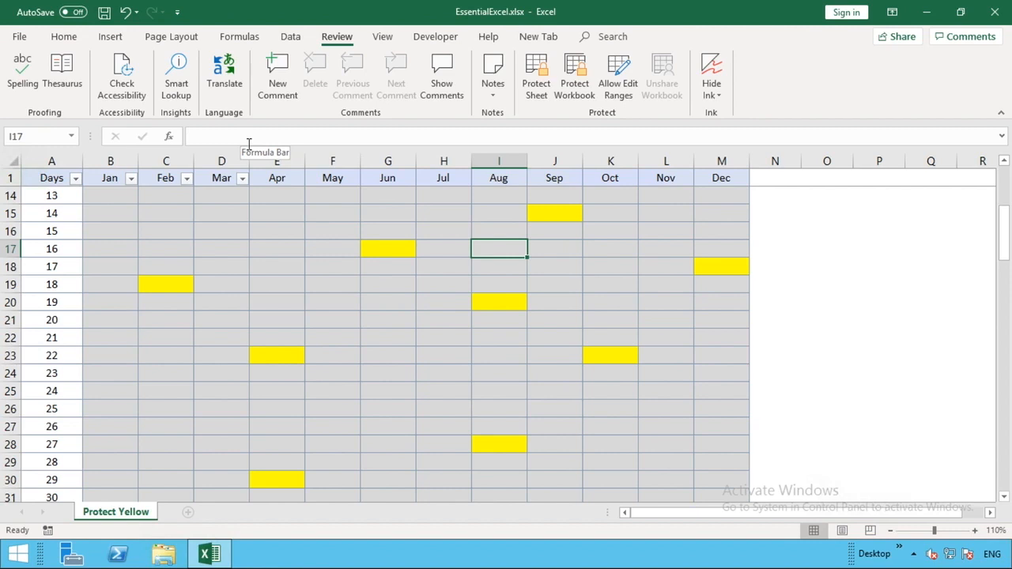
Step: Inspect the Mar header formula and D2's cell formatting, closing Format Cells unchanged
click(219, 175)
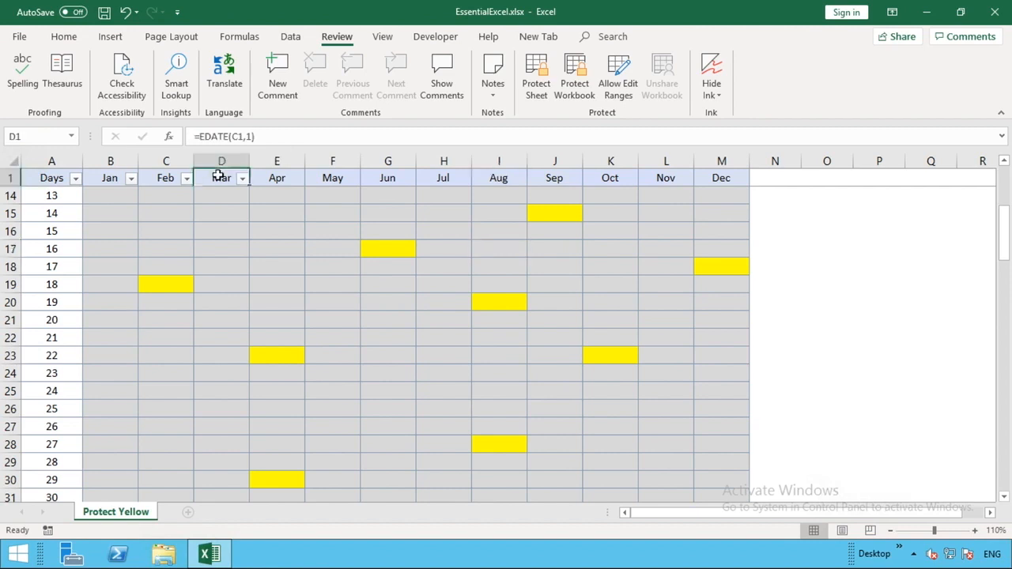
key(Down)
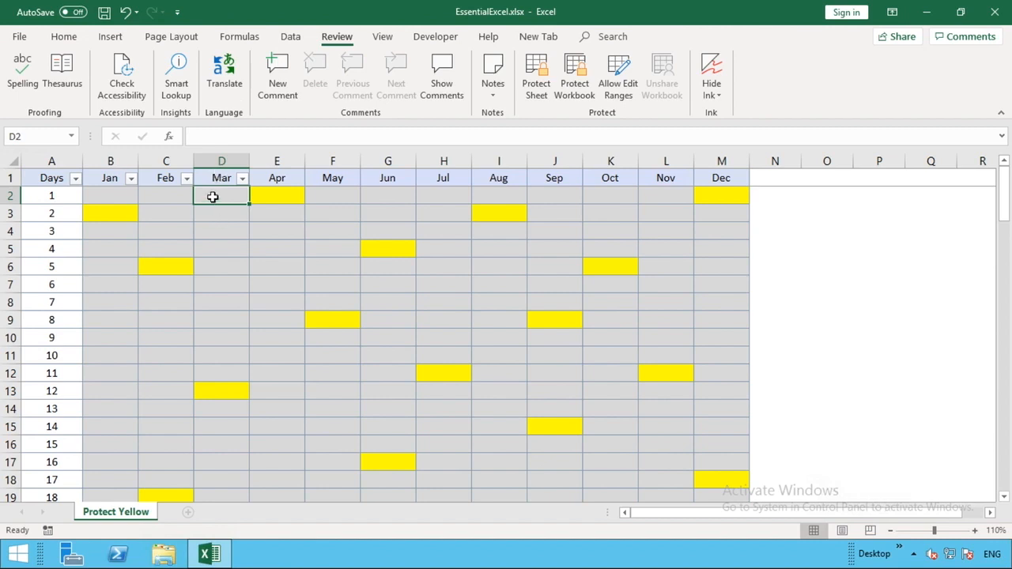
right_click(213, 196)
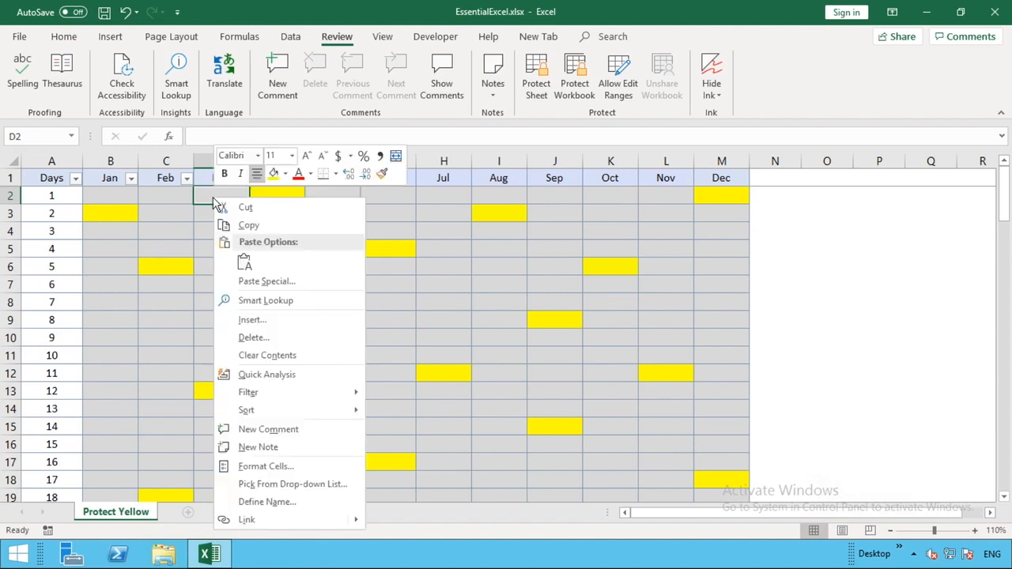
click(262, 468)
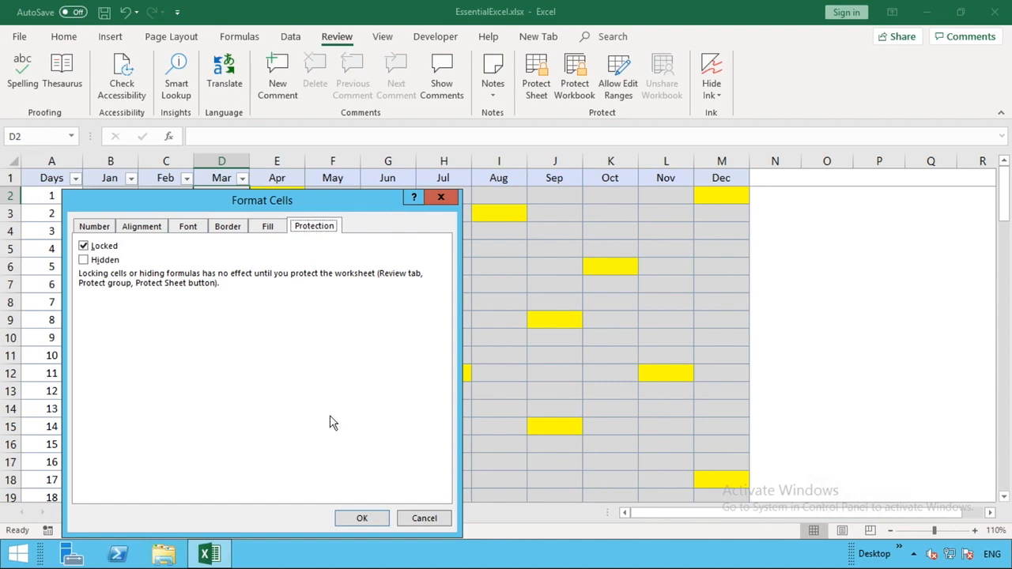
click(422, 522)
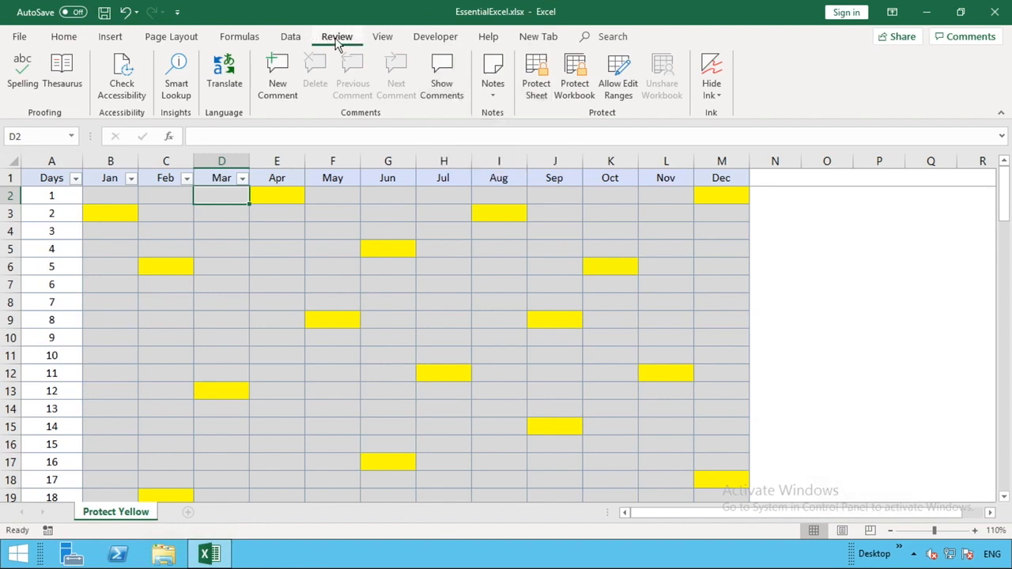
Step: Protect the sheet with a password, entering it twice to confirm
click(544, 87)
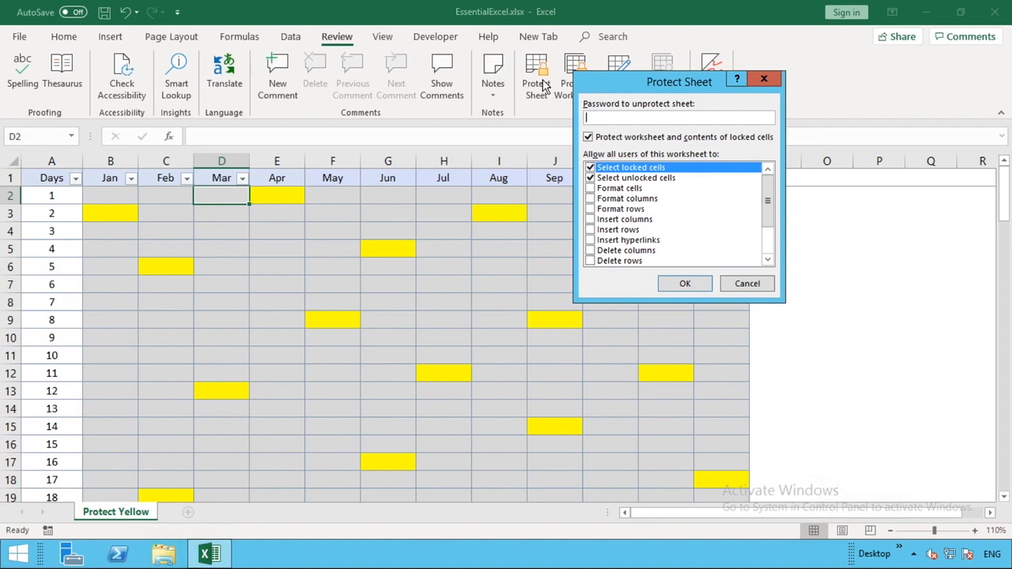
text(1234)
click(704, 287)
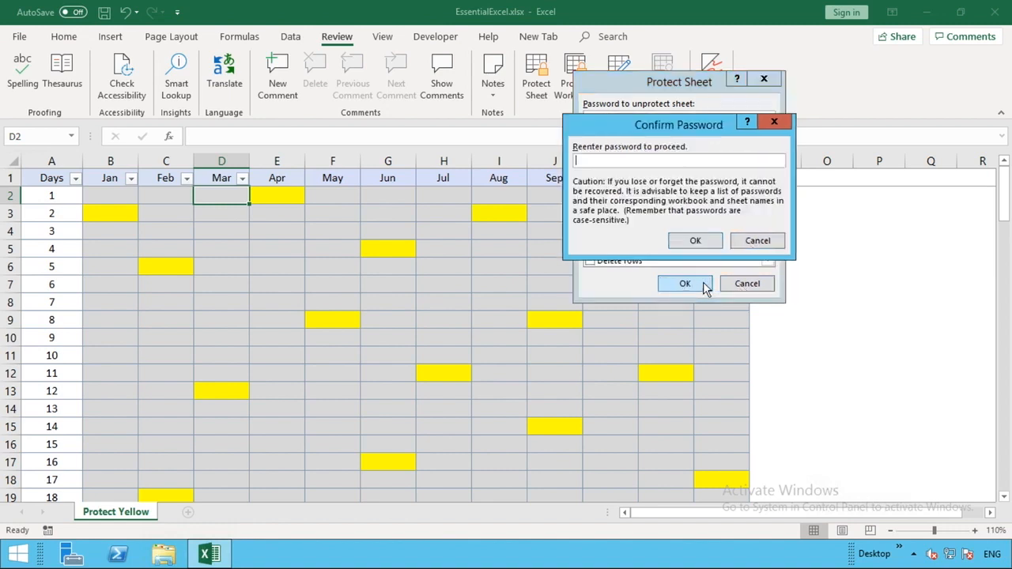
text(1234)
click(695, 242)
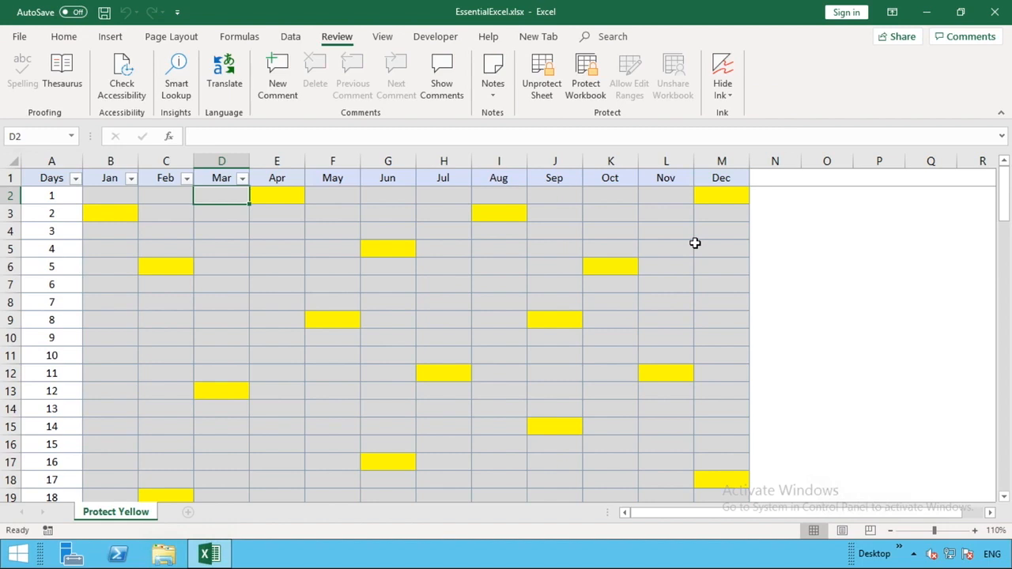
double_click(222, 197)
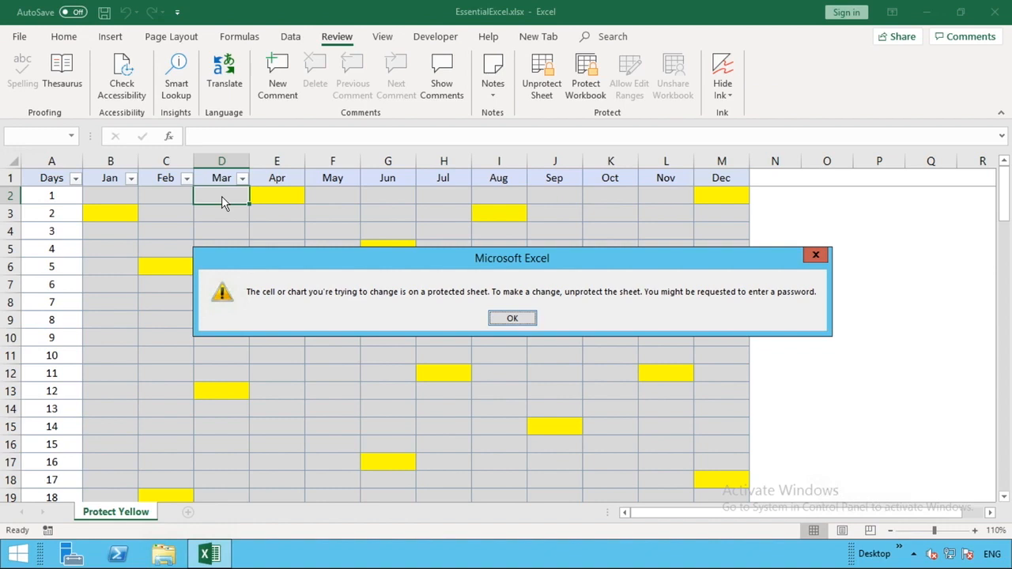
click(510, 319)
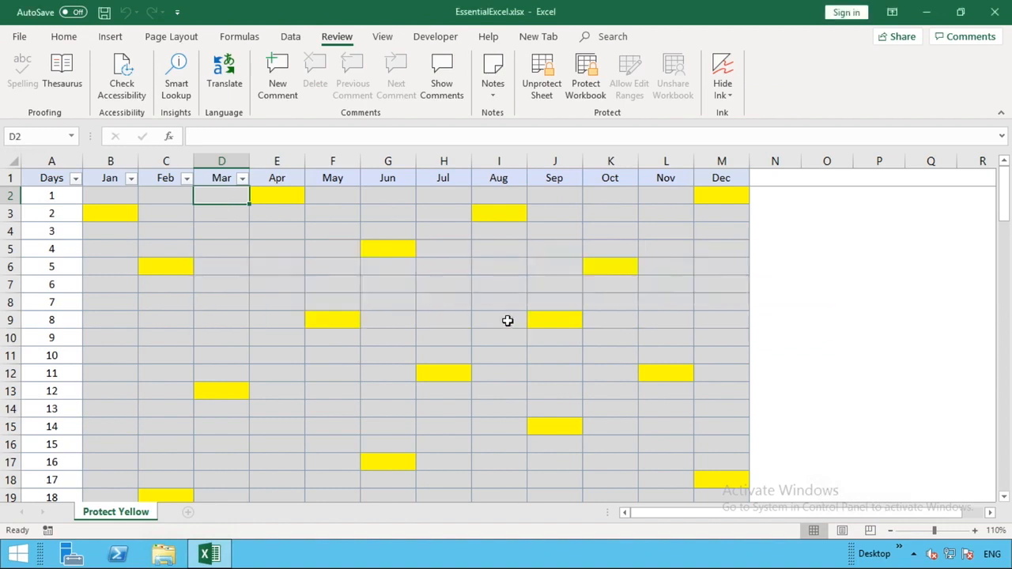
click(778, 243)
double_click(778, 245)
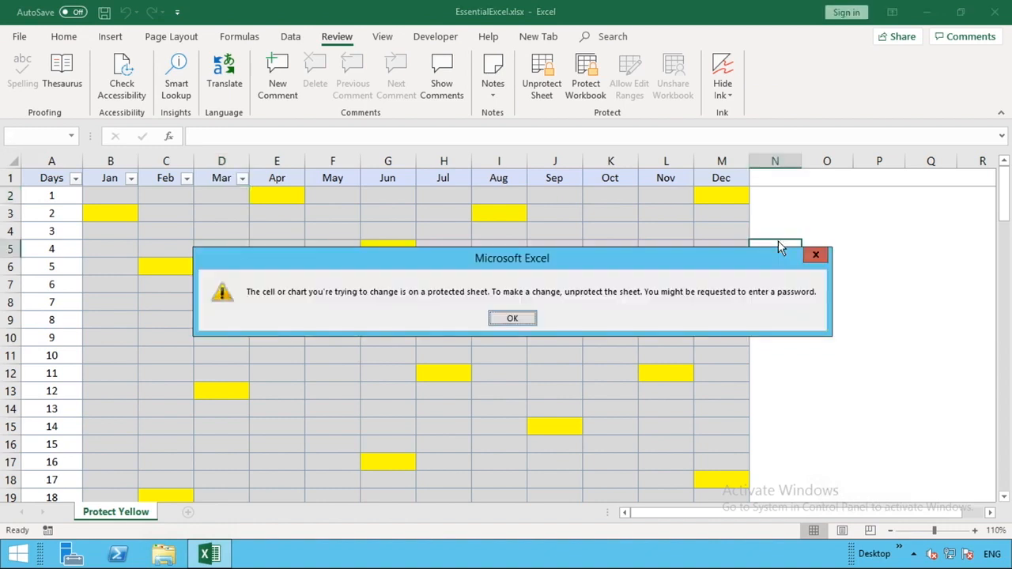
click(511, 317)
click(232, 388)
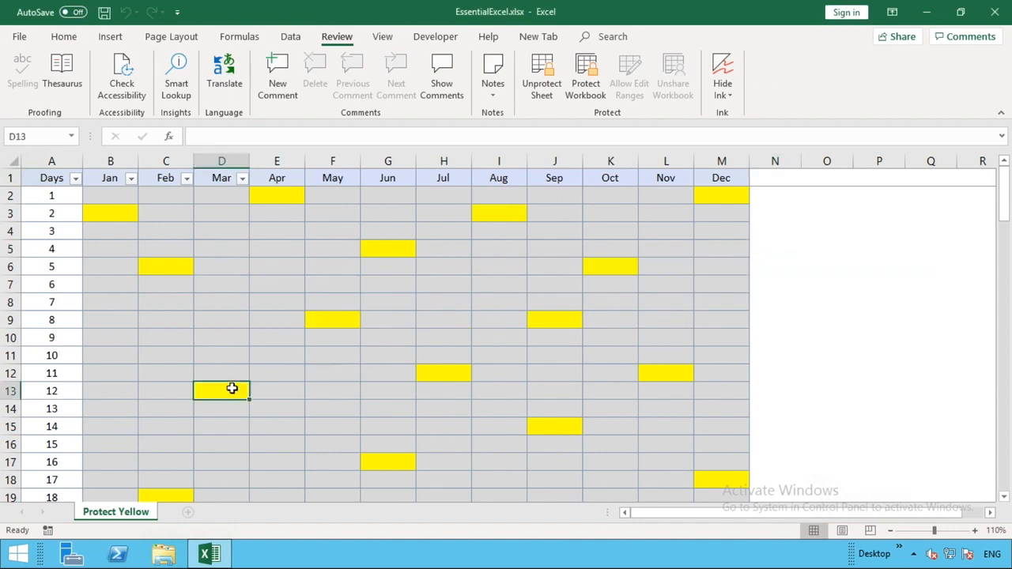
double_click(232, 388)
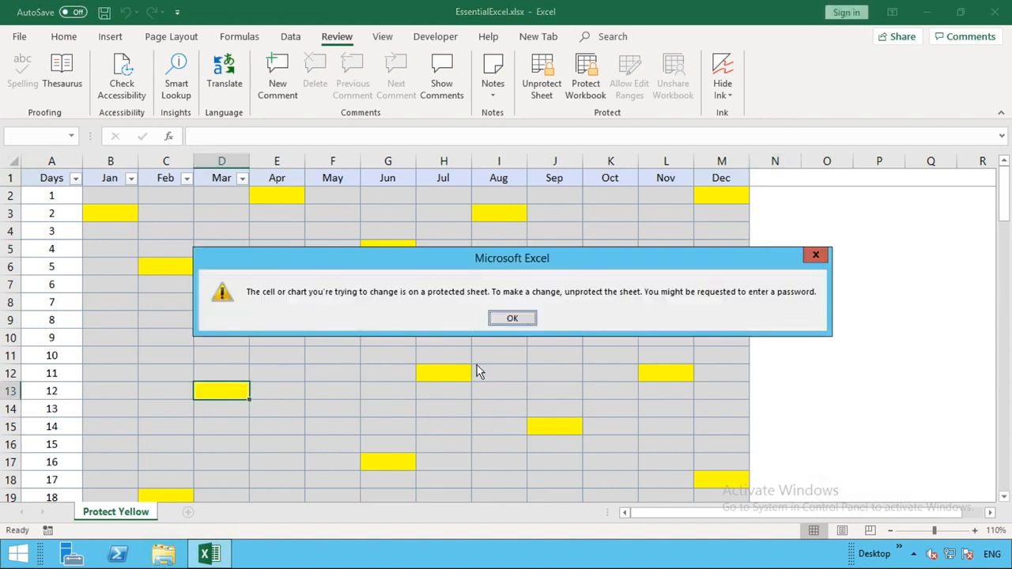
click(506, 319)
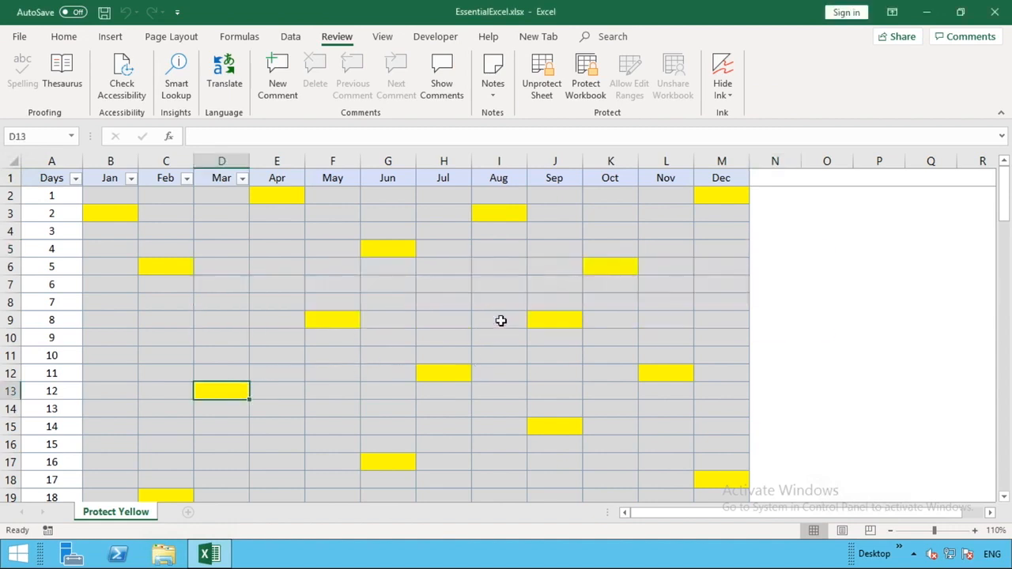
click(111, 212)
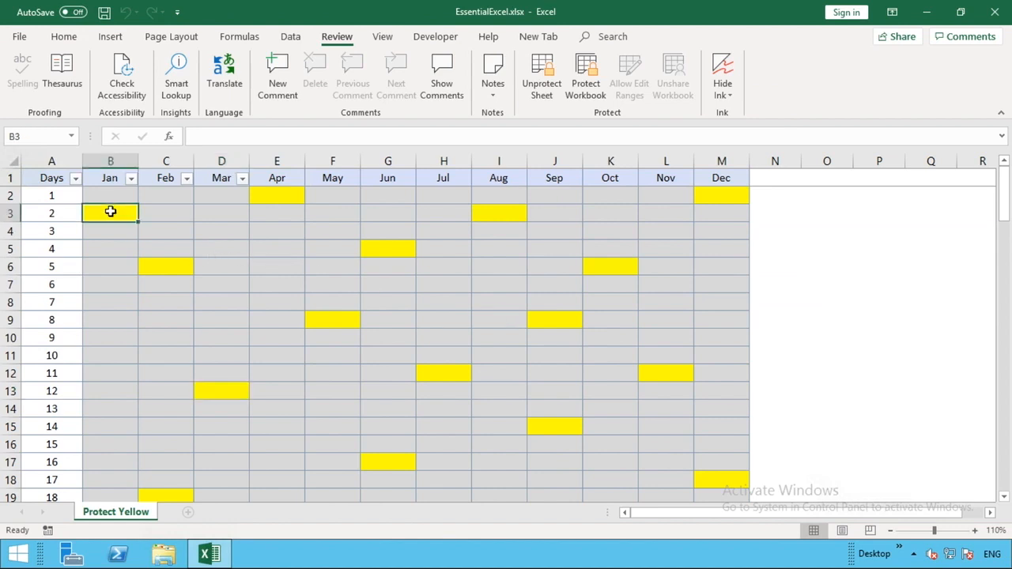
Step: Unprotect the sheet by entering its password
click(536, 85)
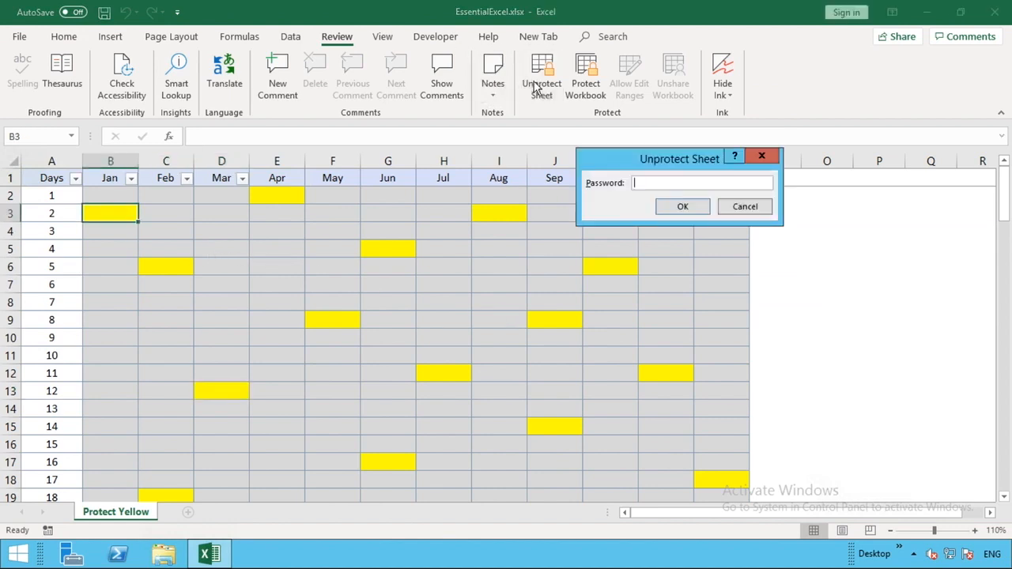
text(1234)
click(693, 207)
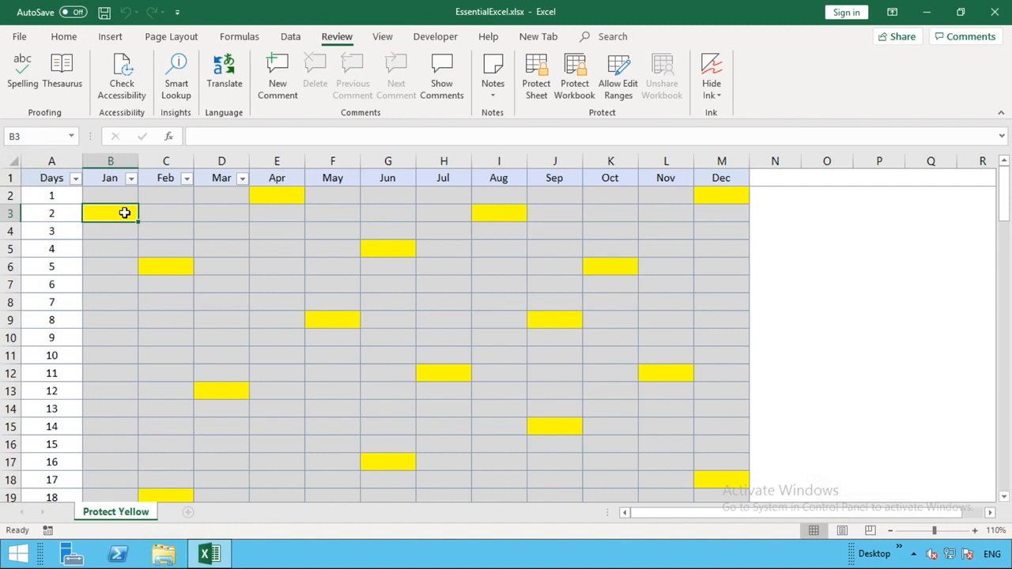
Step: Clear the Locked option for cells B3:C6 in Format Cells
drag(124, 213, 161, 267)
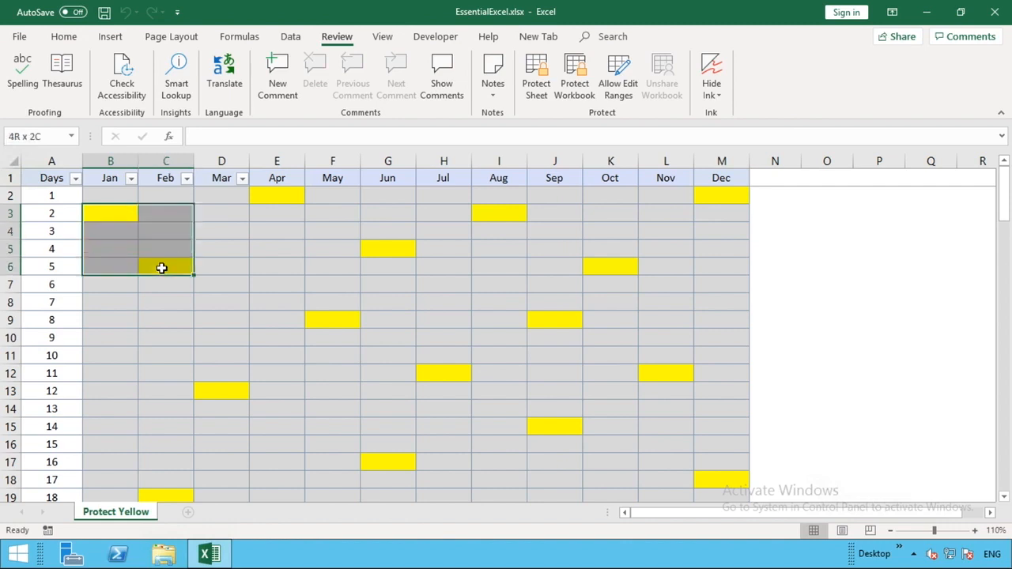
right_click(160, 267)
click(212, 475)
click(33, 246)
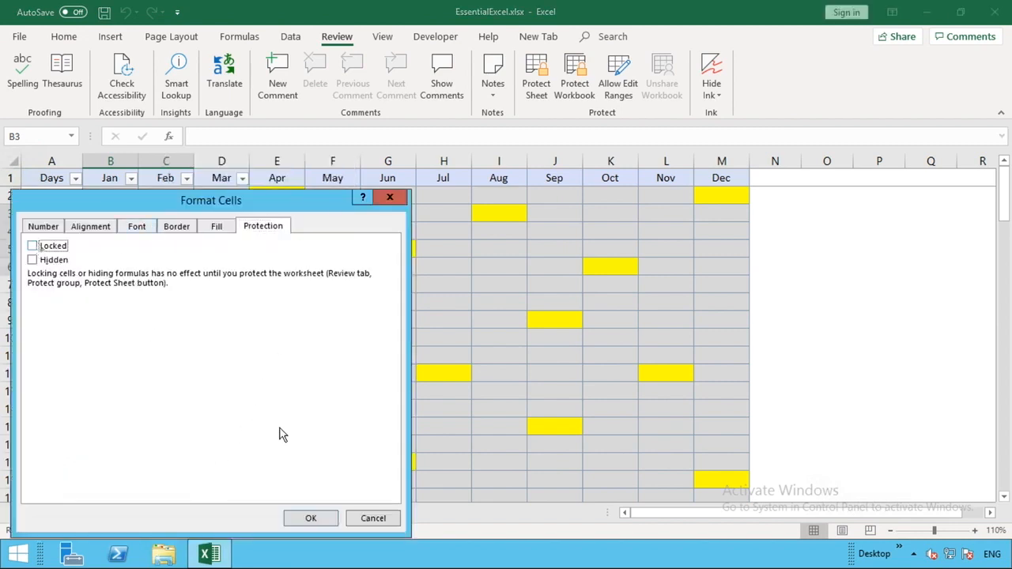
click(309, 518)
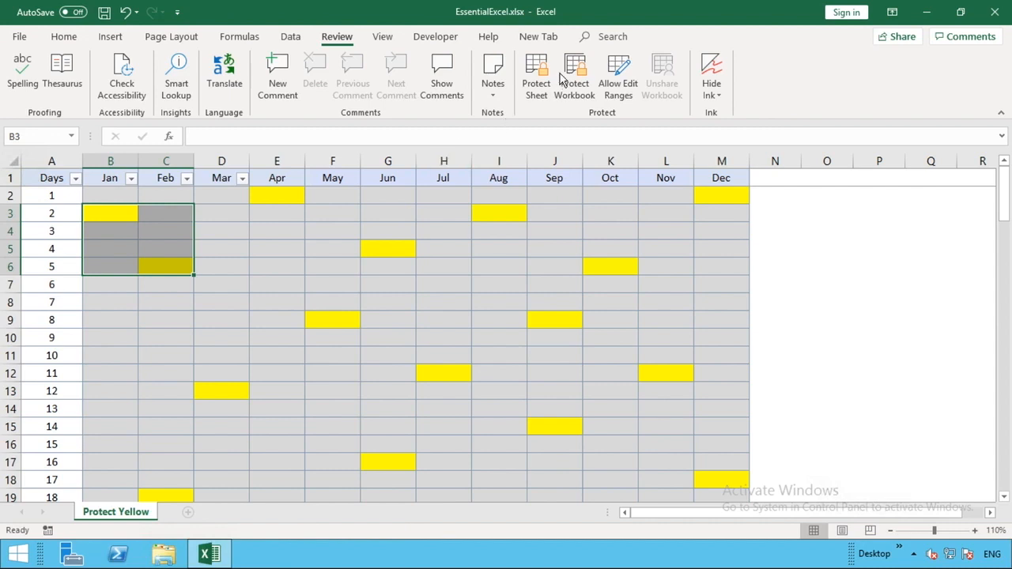
Step: Re-protect the sheet with the same password, confirmed twice
click(537, 79)
text(1234)
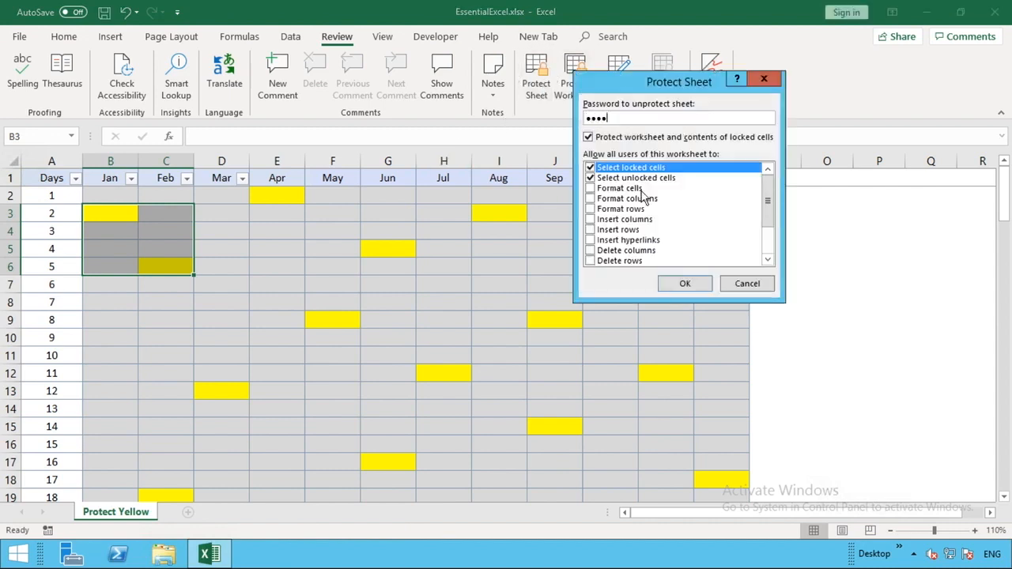
click(688, 283)
text(1234)
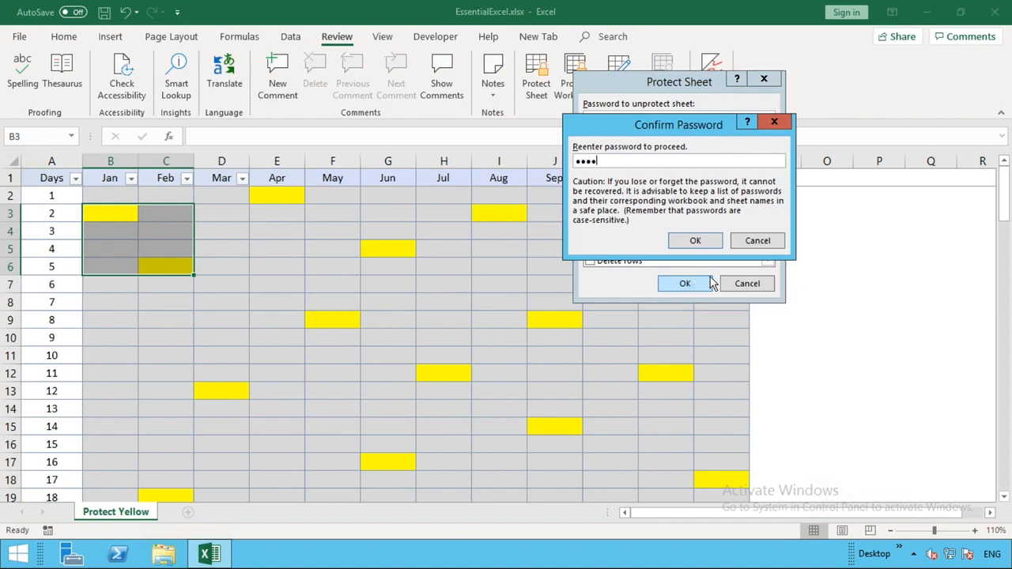
click(696, 242)
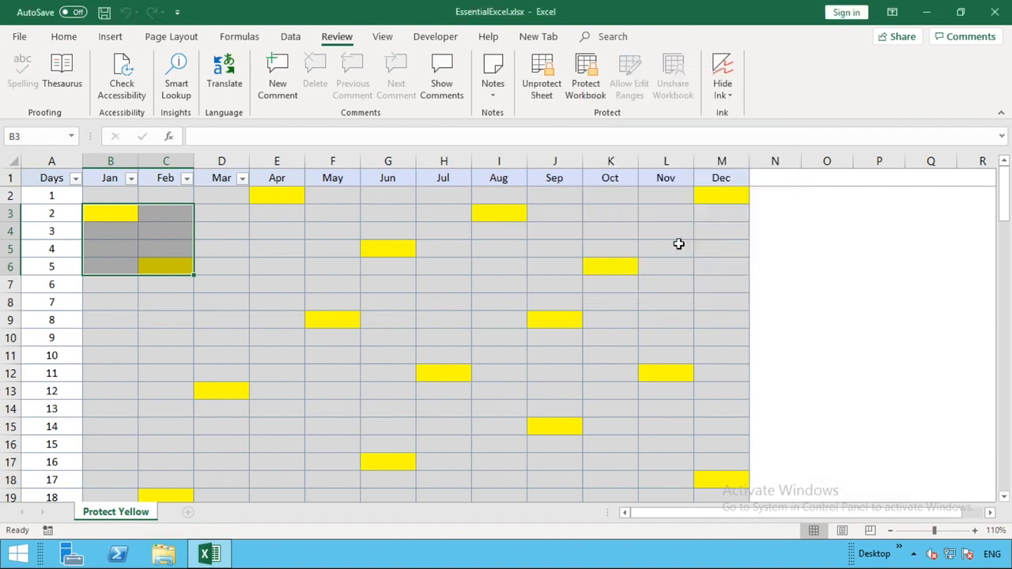
click(217, 265)
Step: Check that locked D6 rejects edits, then enter 1 in yellow cells B3 and C6
double_click(217, 265)
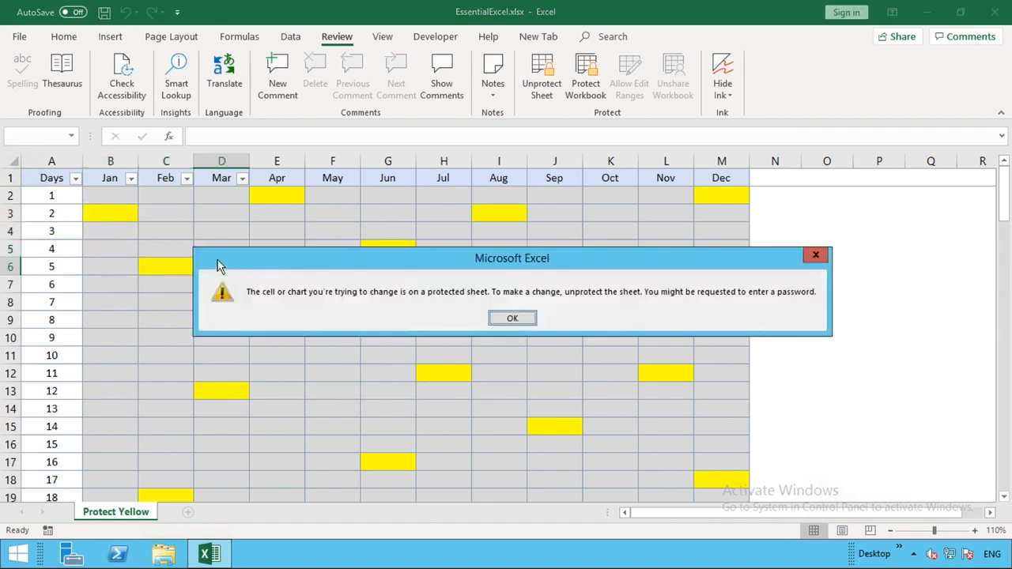
click(509, 321)
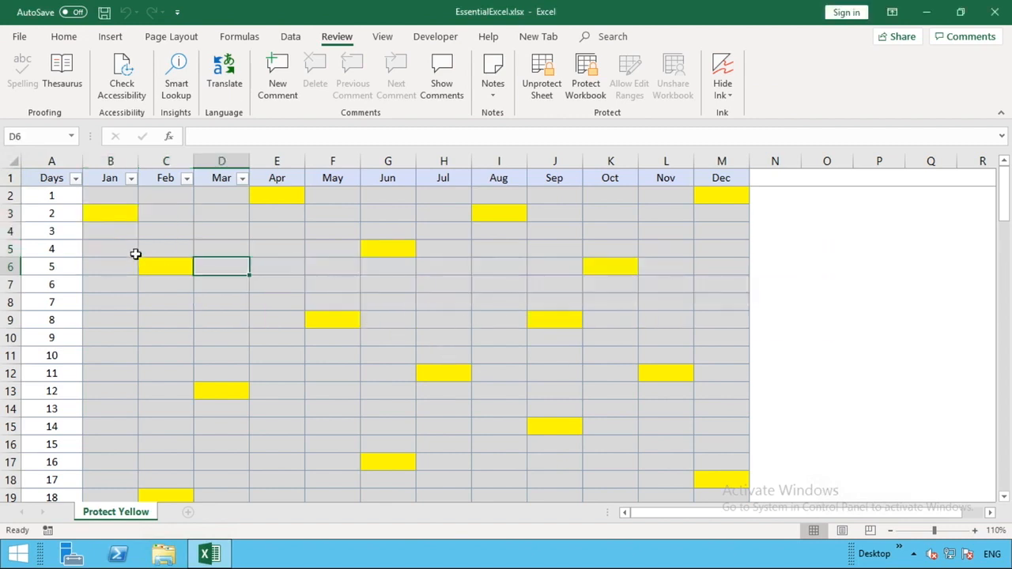
click(114, 213)
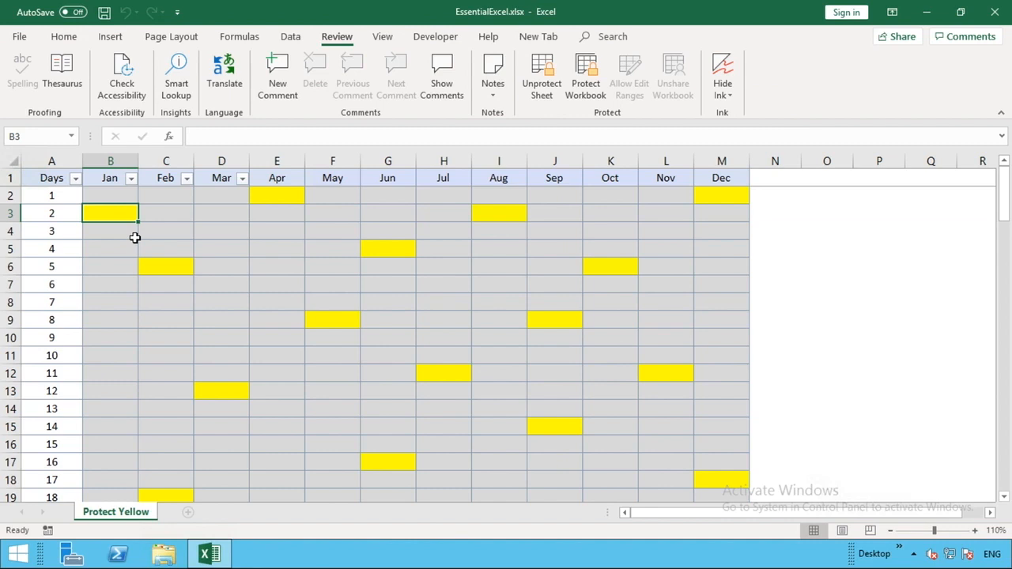
text(1)
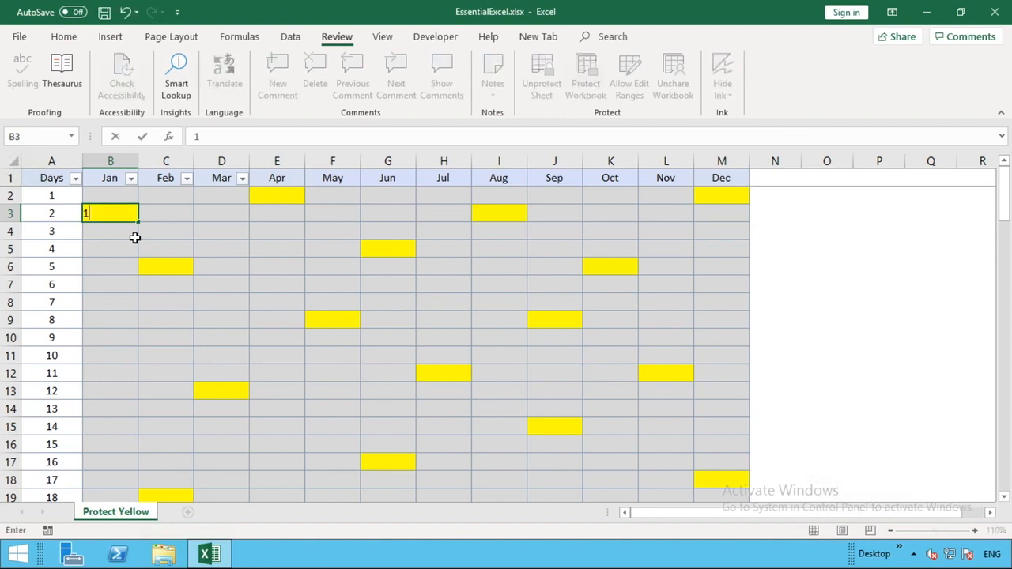
key(Return)
click(159, 260)
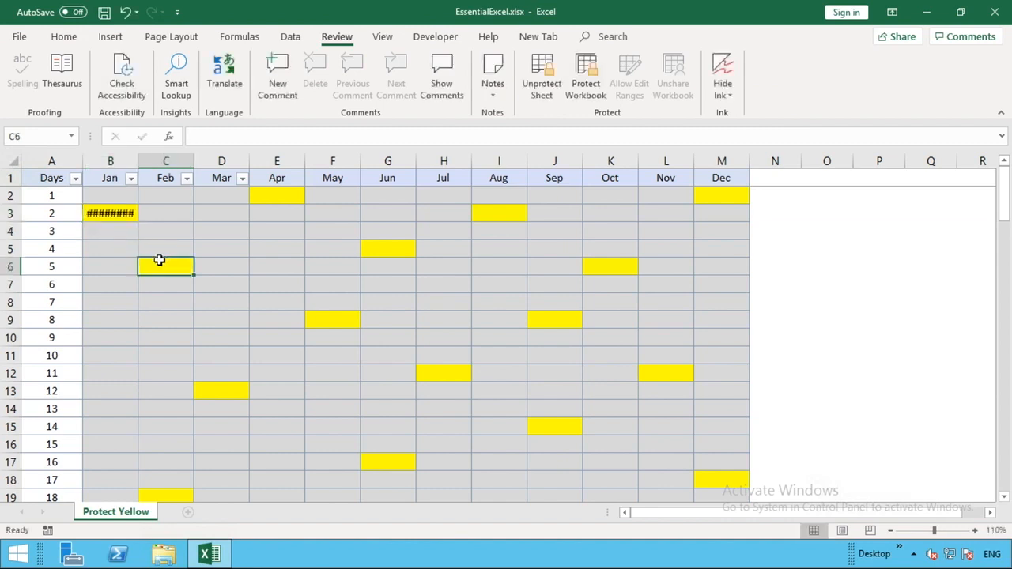
text(1)
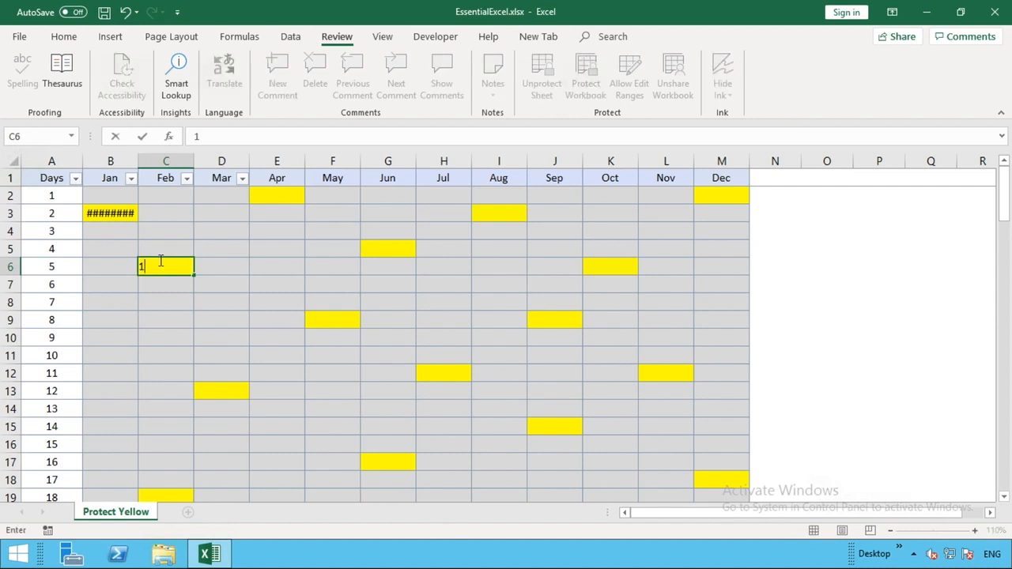
click(192, 319)
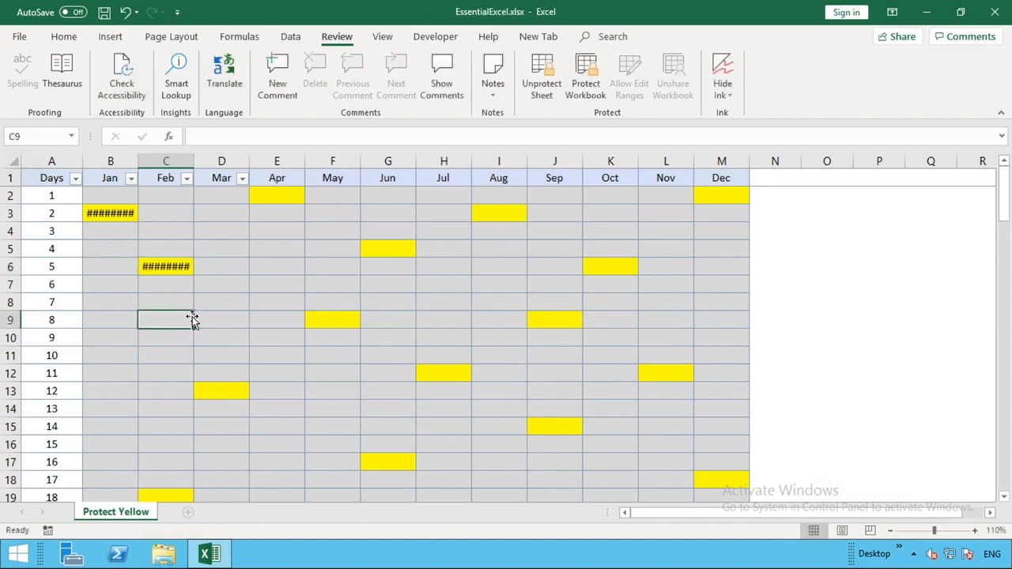
click(175, 268)
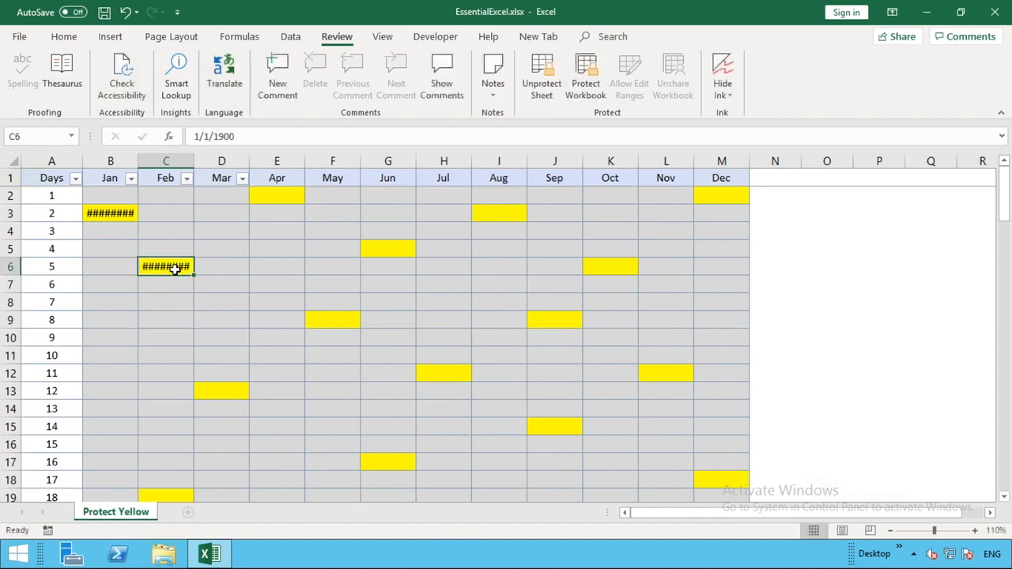
Step: Replace the entries in C6 and B3 with the letter d
double_click(175, 268)
text(d)
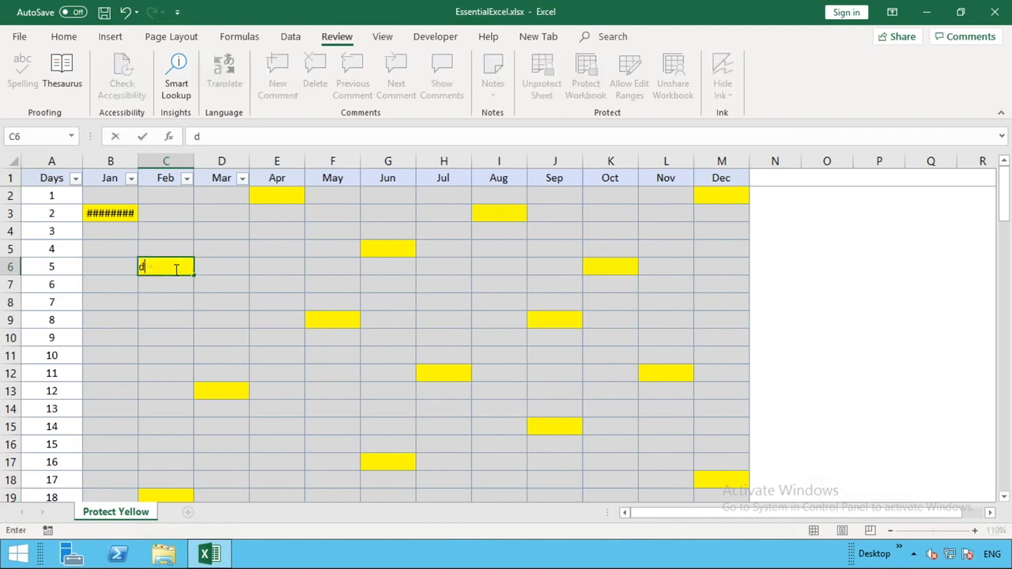
click(110, 213)
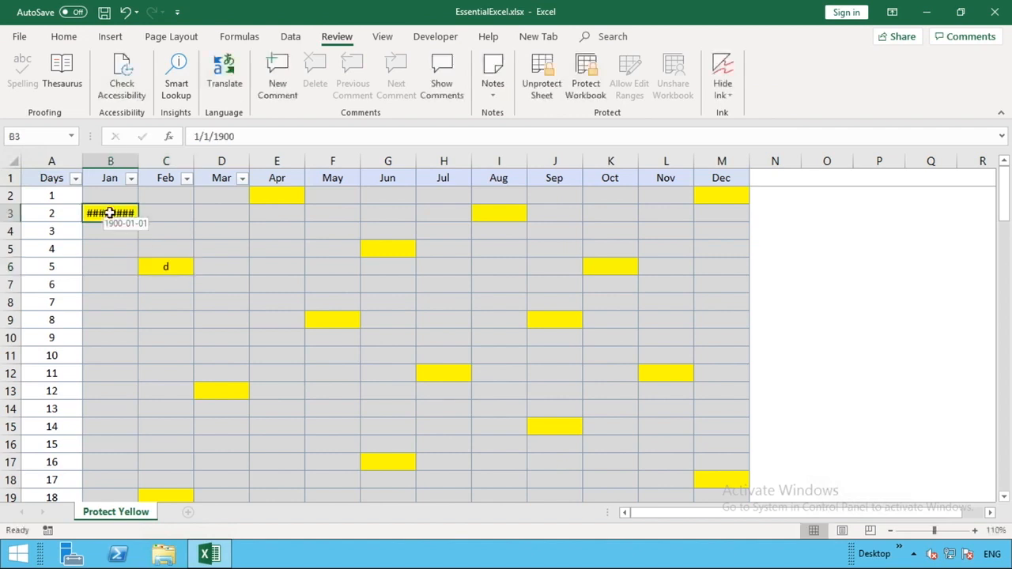
text(d)
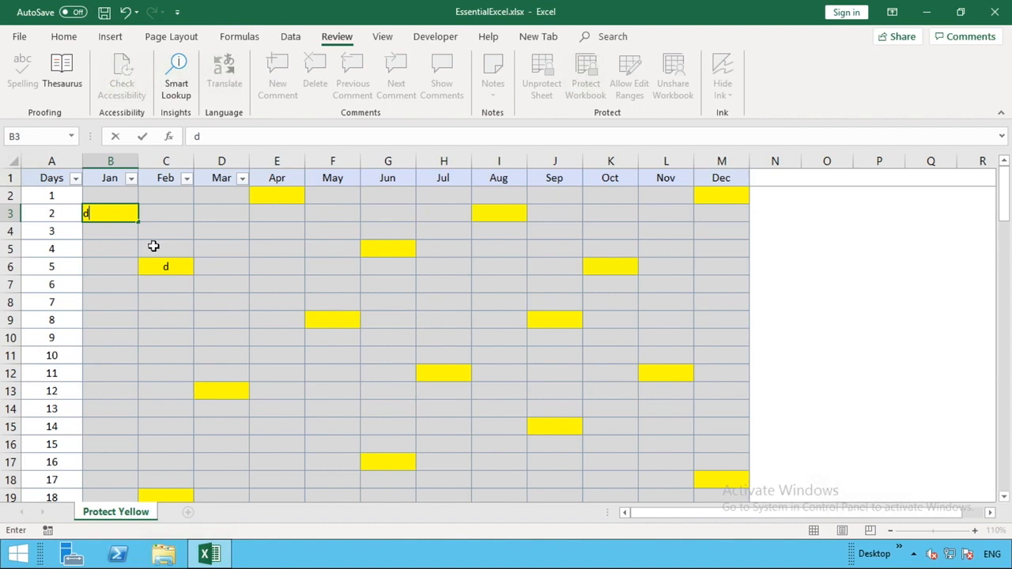
click(153, 246)
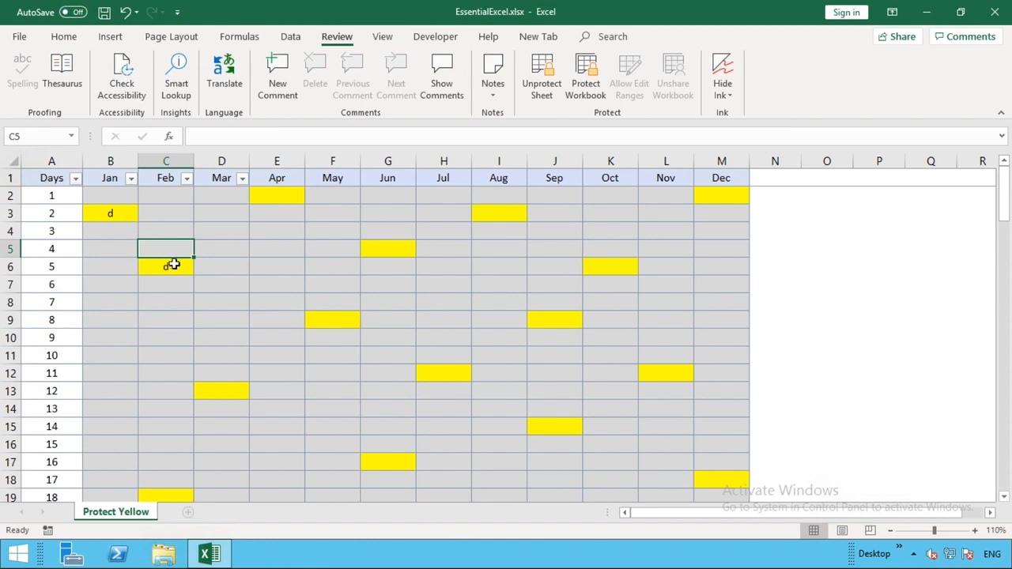
key(Down)
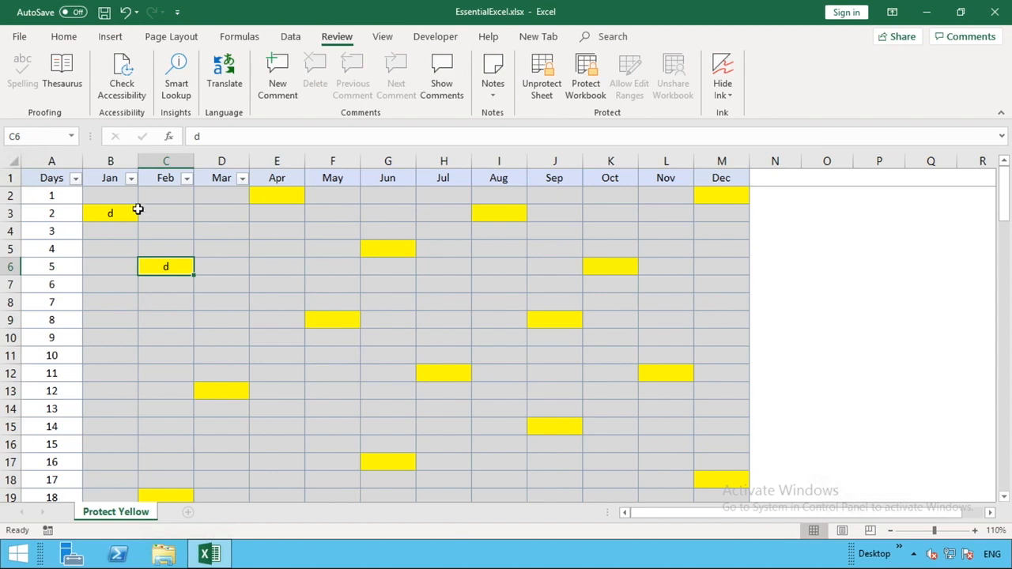
Step: Unprotect the sheet by entering its password
click(546, 75)
text(••••)
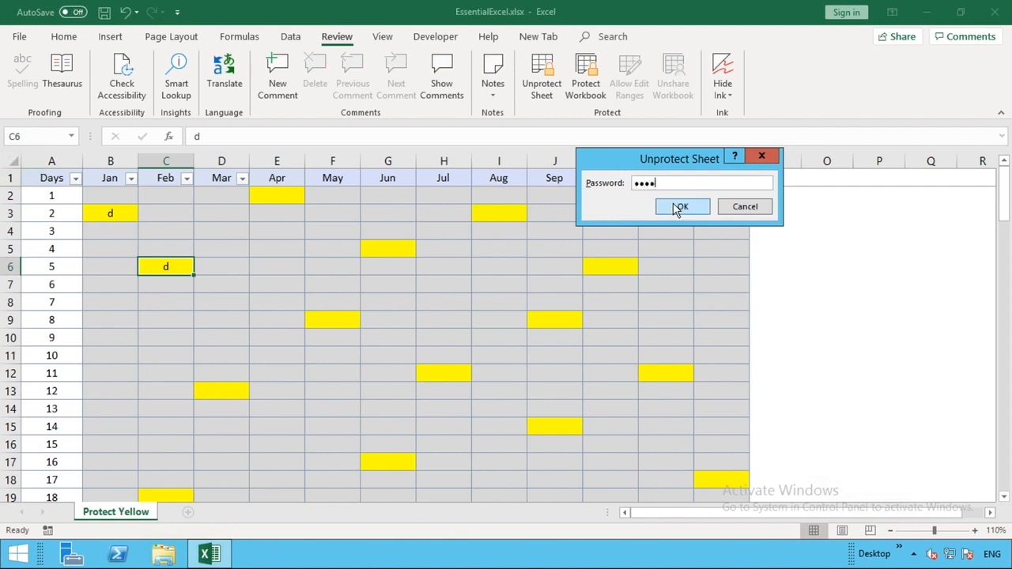
click(677, 208)
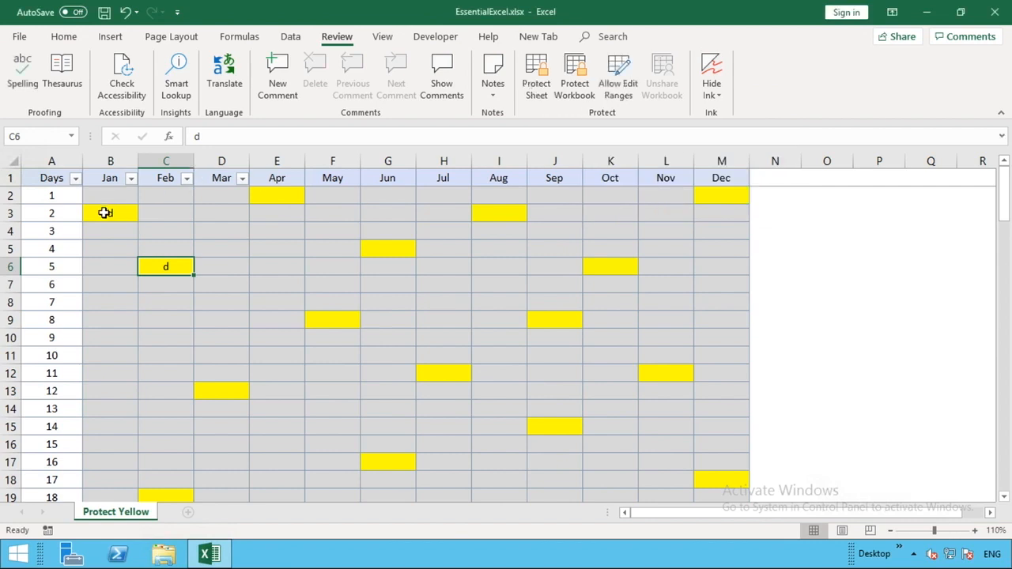
Step: Erase the d entries from cells B3 and C6
click(106, 213)
text(d)
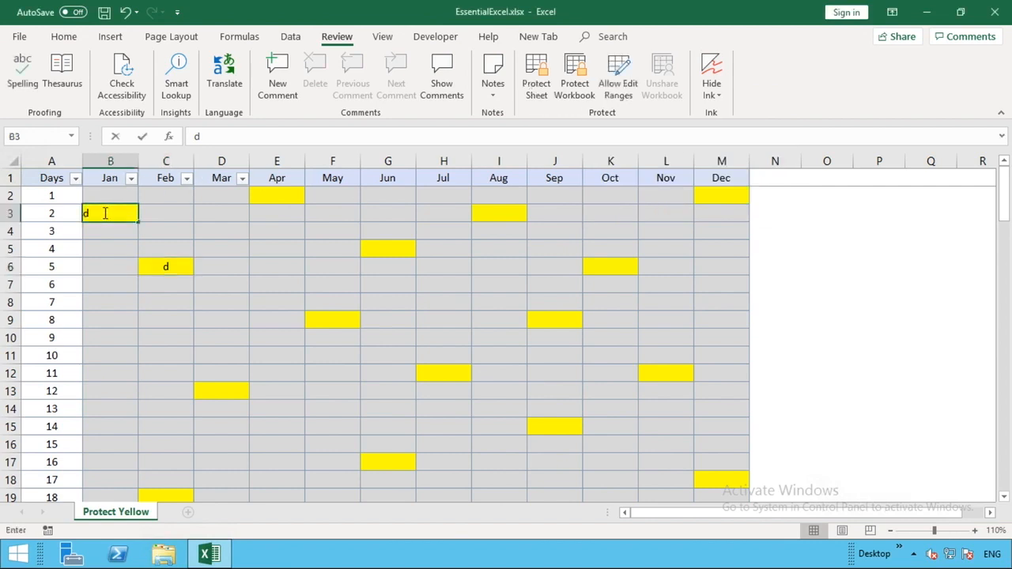
key(BackSpace)
click(190, 283)
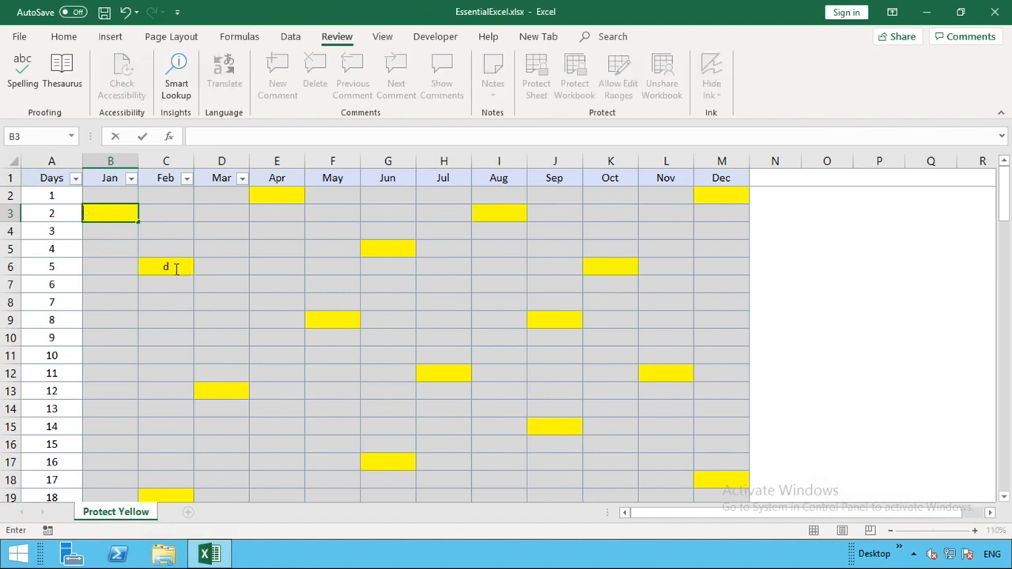
click(174, 268)
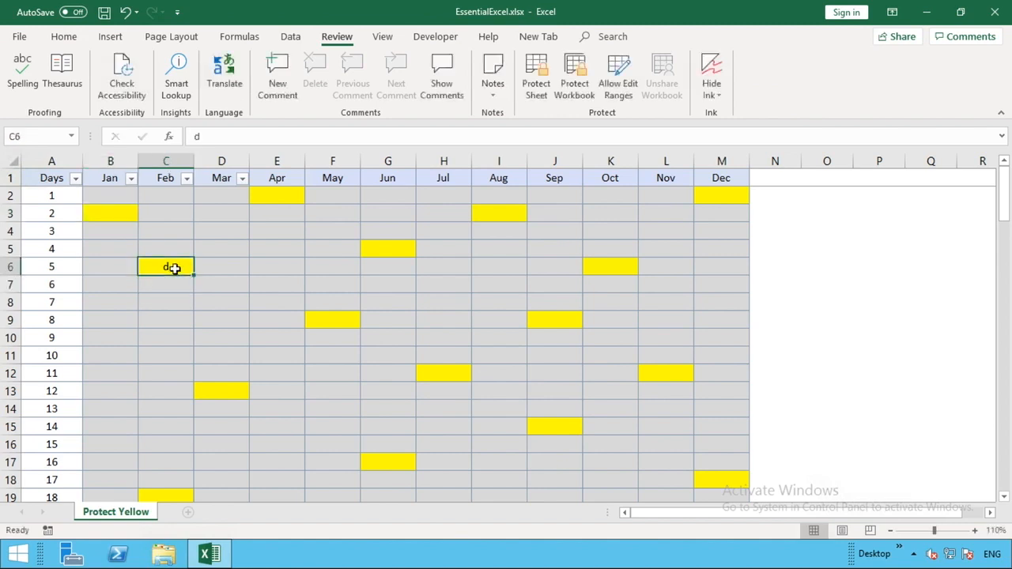
right_click(174, 268)
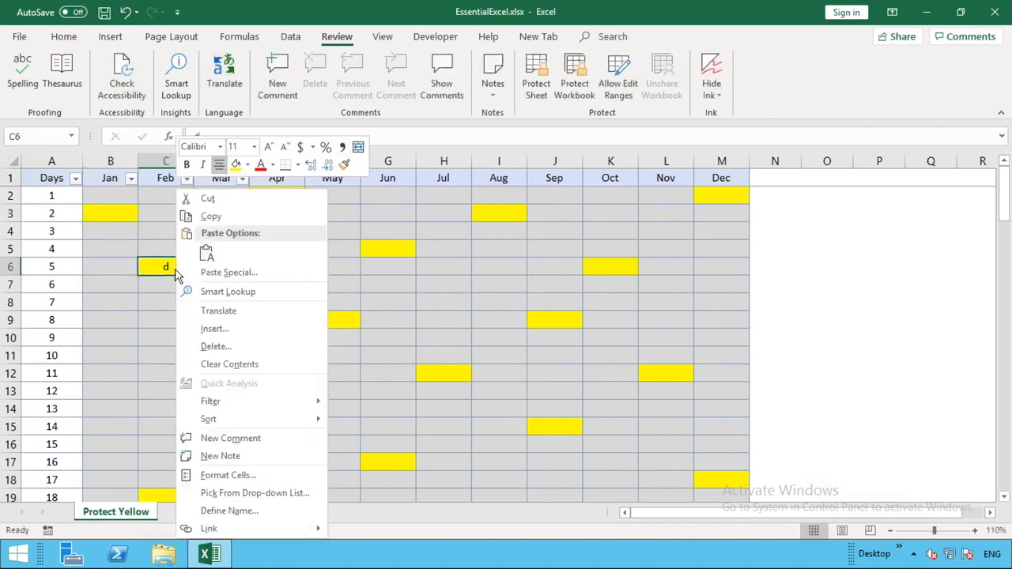
click(236, 360)
Step: Apply the General number format to rows 2 through 32
click(118, 230)
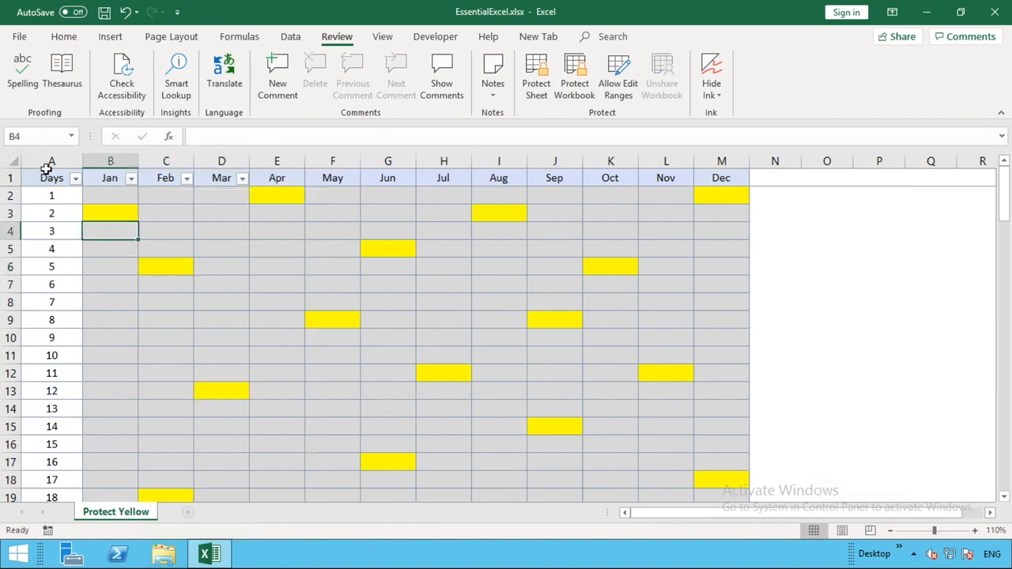
click(15, 163)
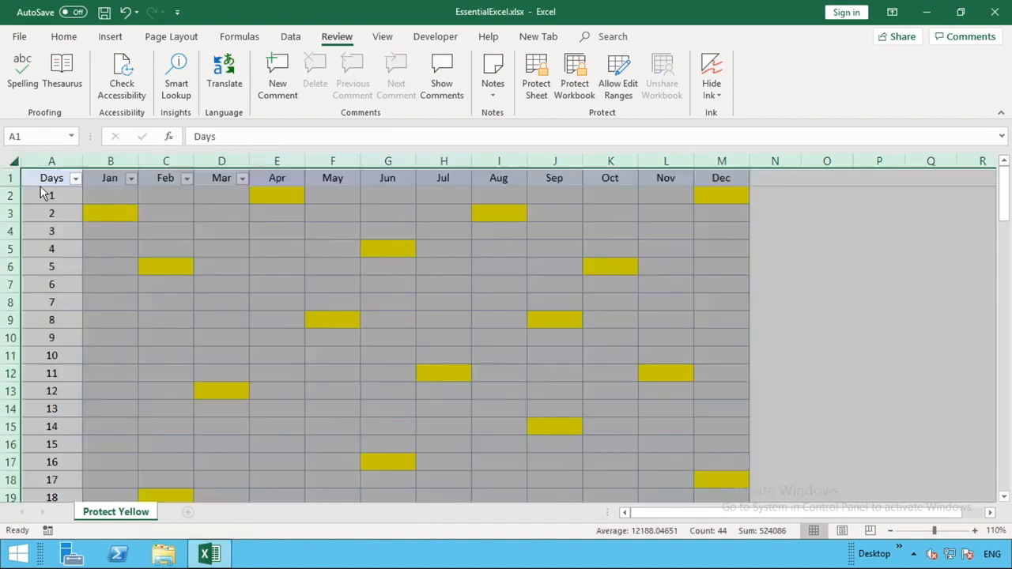
click(4, 194)
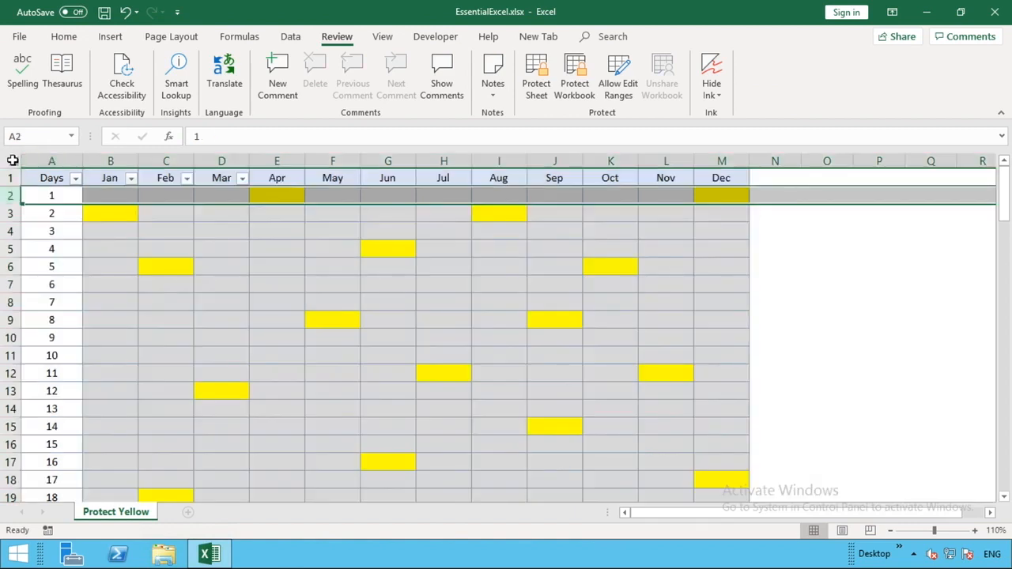
click(12, 161)
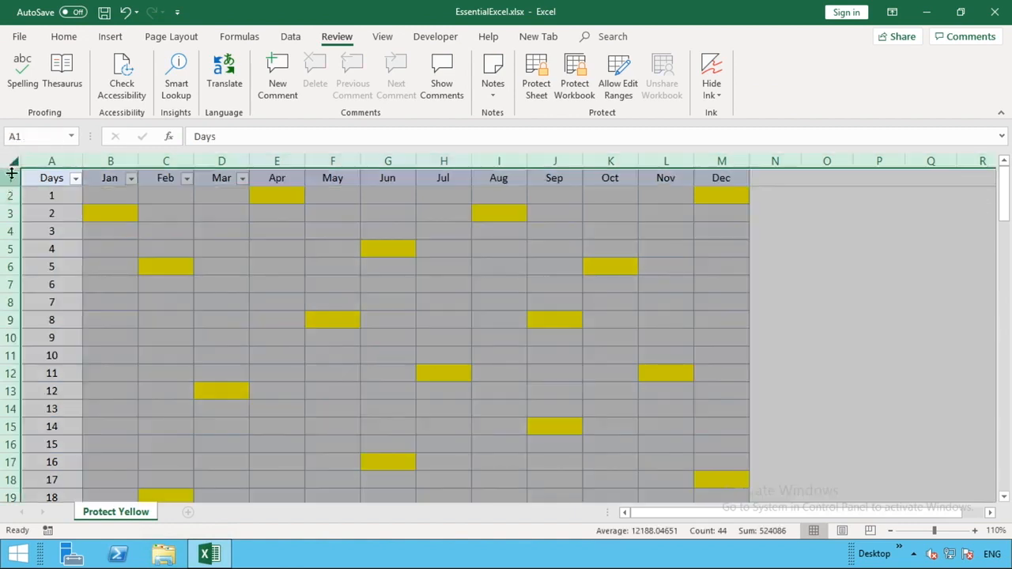
click(8, 196)
drag(8, 196, 71, 461)
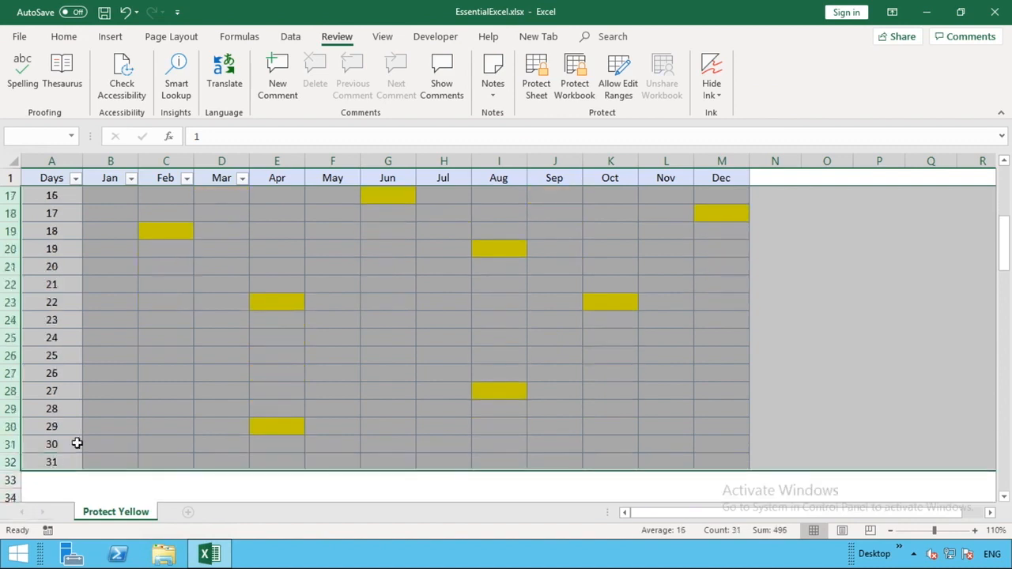
click(64, 37)
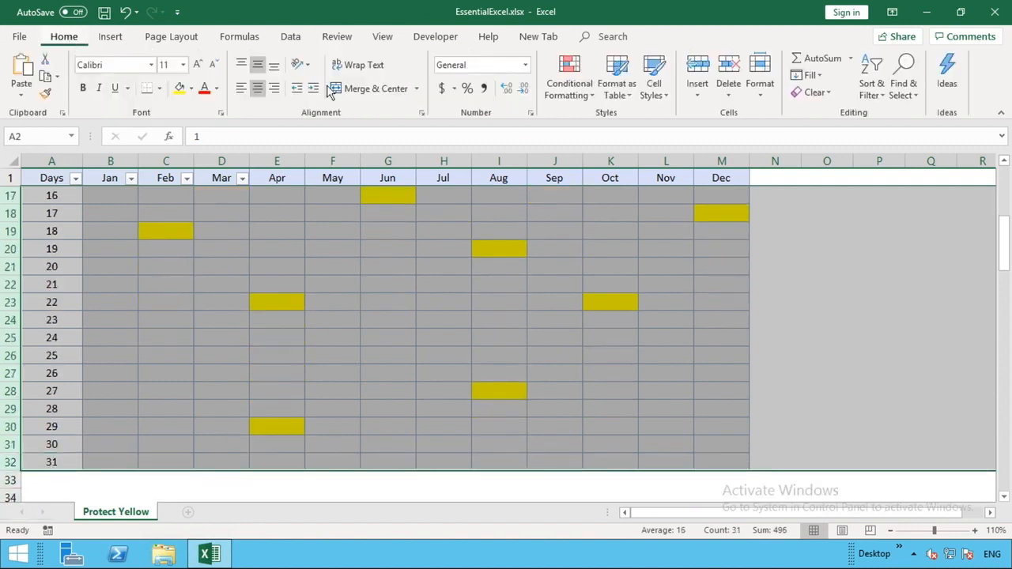
click(526, 65)
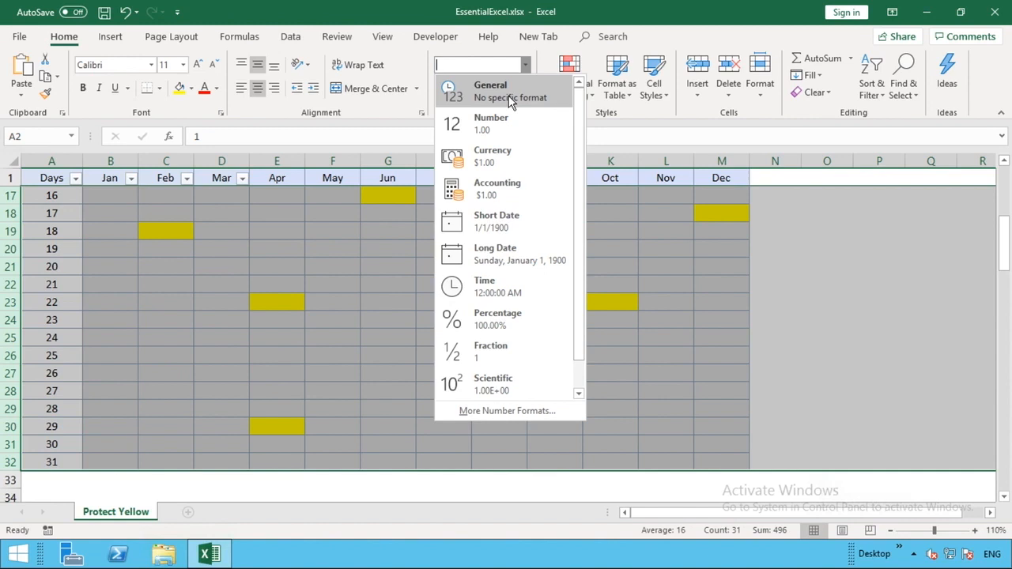
click(510, 101)
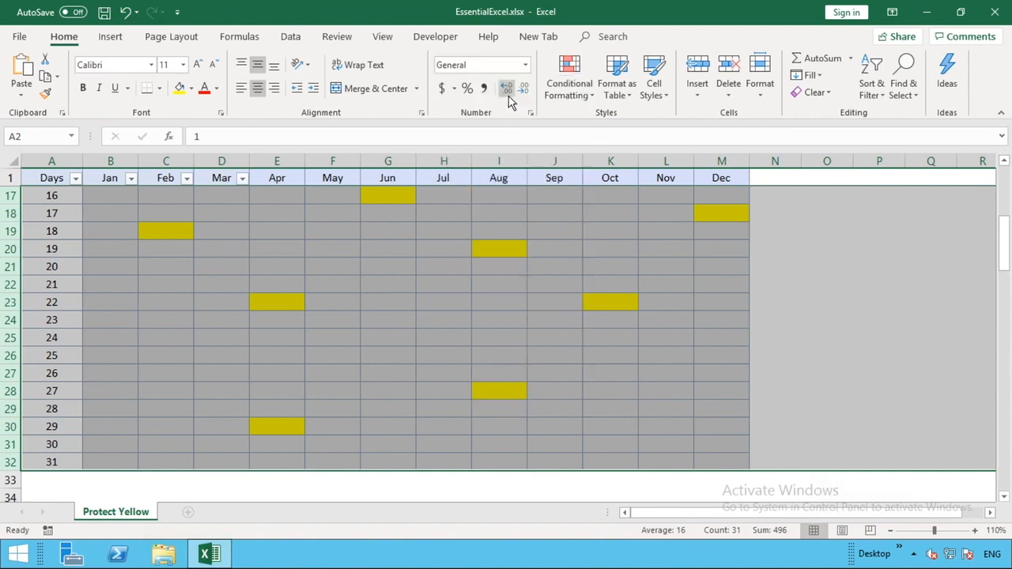
click(287, 174)
key(Down)
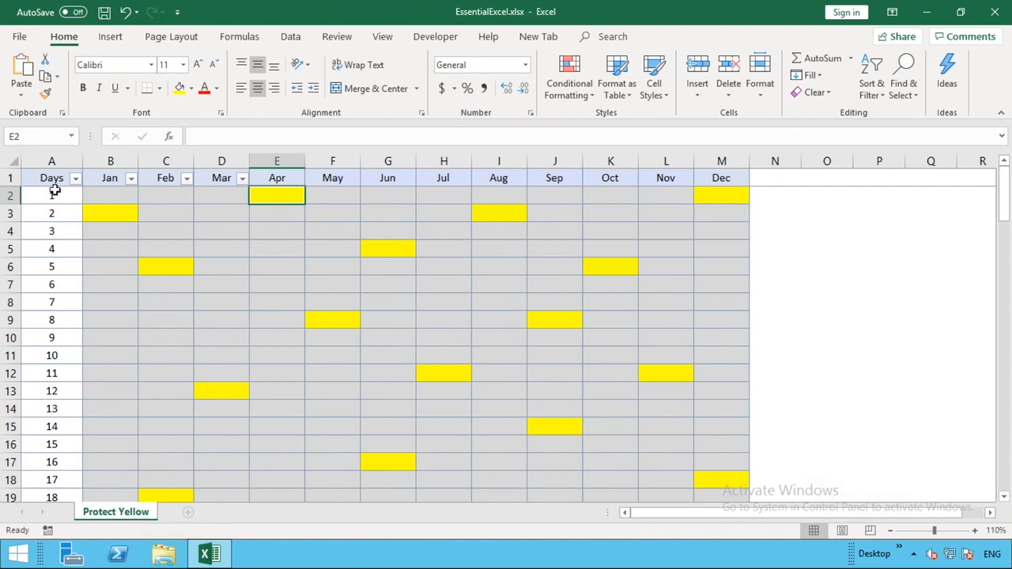
click(10, 164)
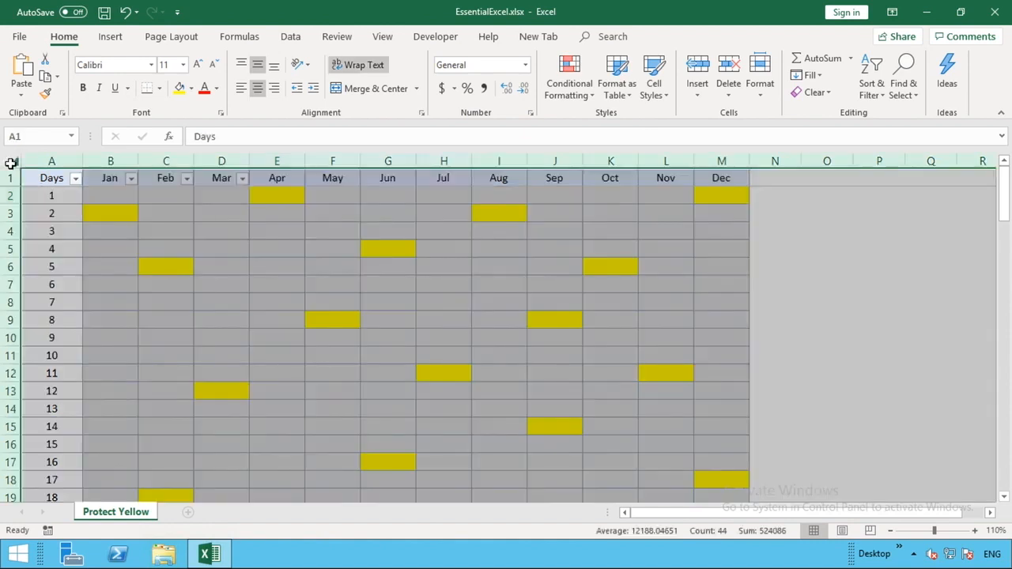
Step: Tick Locked in Format Cells' Protection settings for the entire selected worksheet
right_click(188, 251)
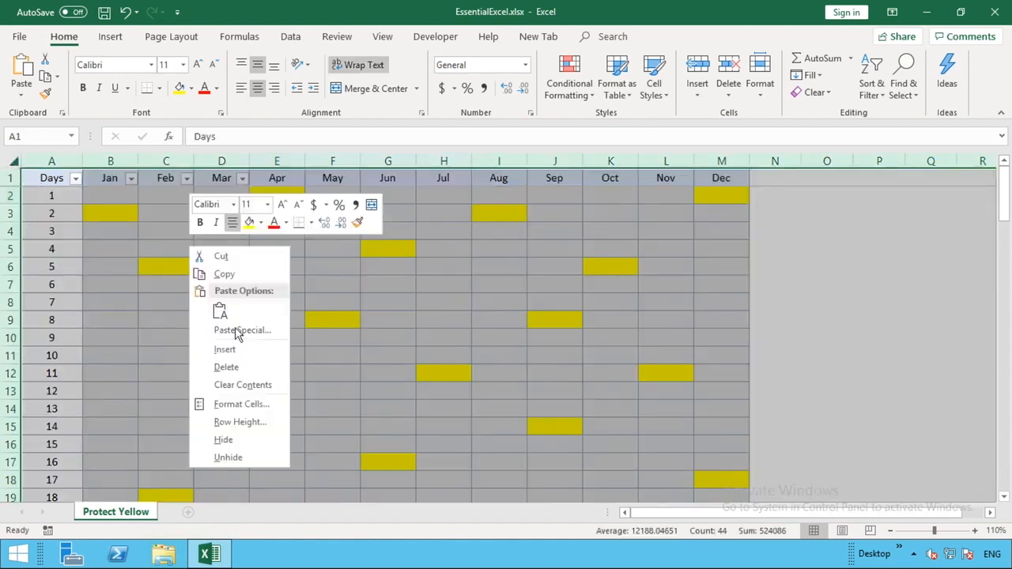
click(256, 408)
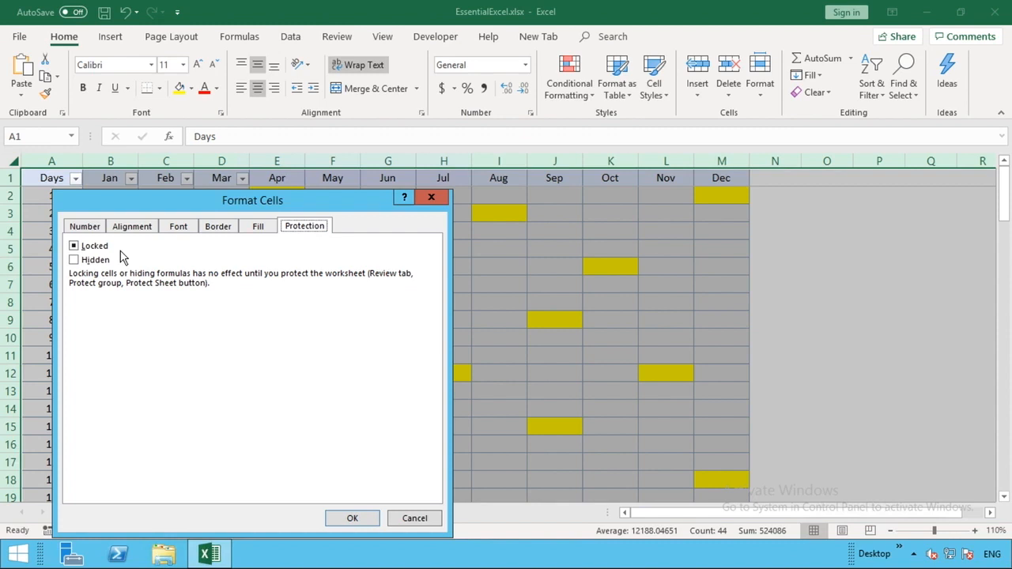
click(75, 246)
click(74, 247)
click(74, 246)
click(372, 521)
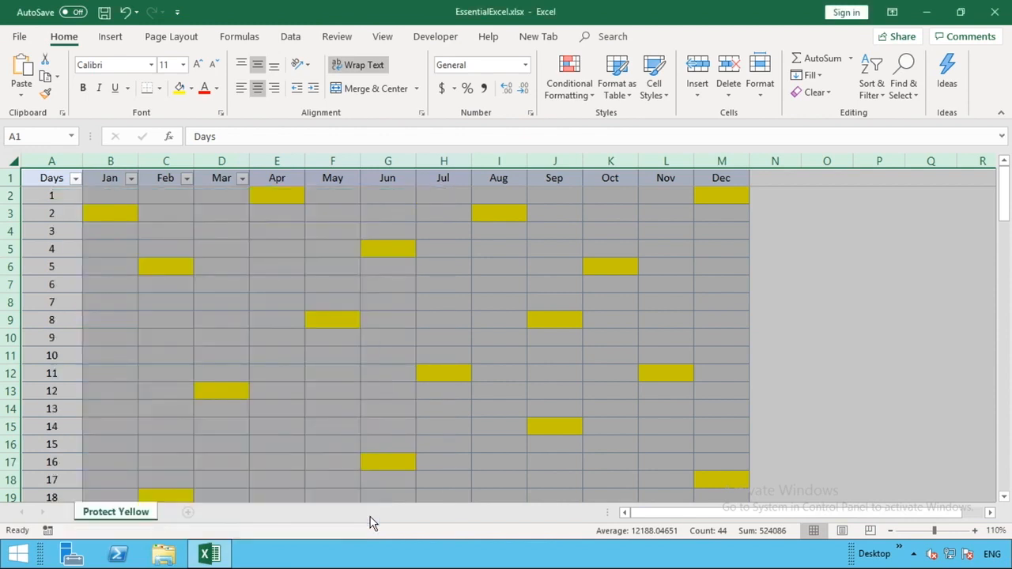
Step: Select the entire worksheet and open Find and Replace with Ctrl+F
click(195, 251)
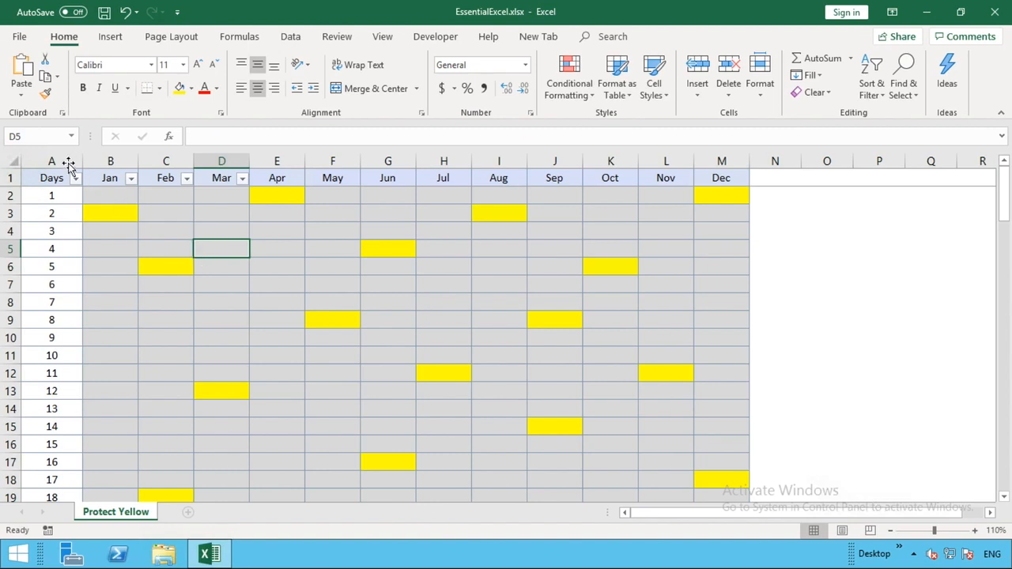
click(14, 159)
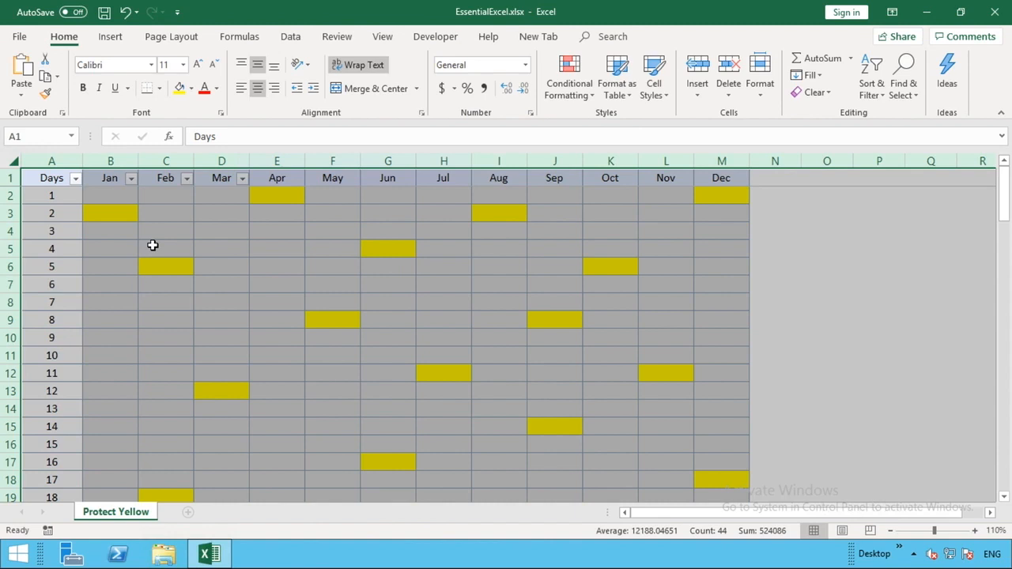
key(ctrl+f)
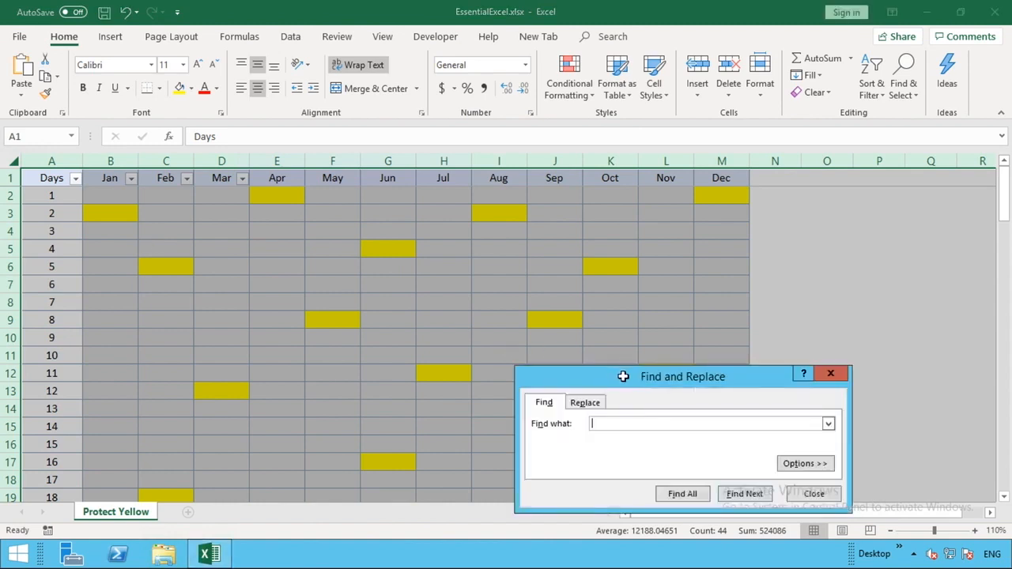
Step: Move the Find and Replace dialog upward and expand its Options
drag(624, 378, 527, 236)
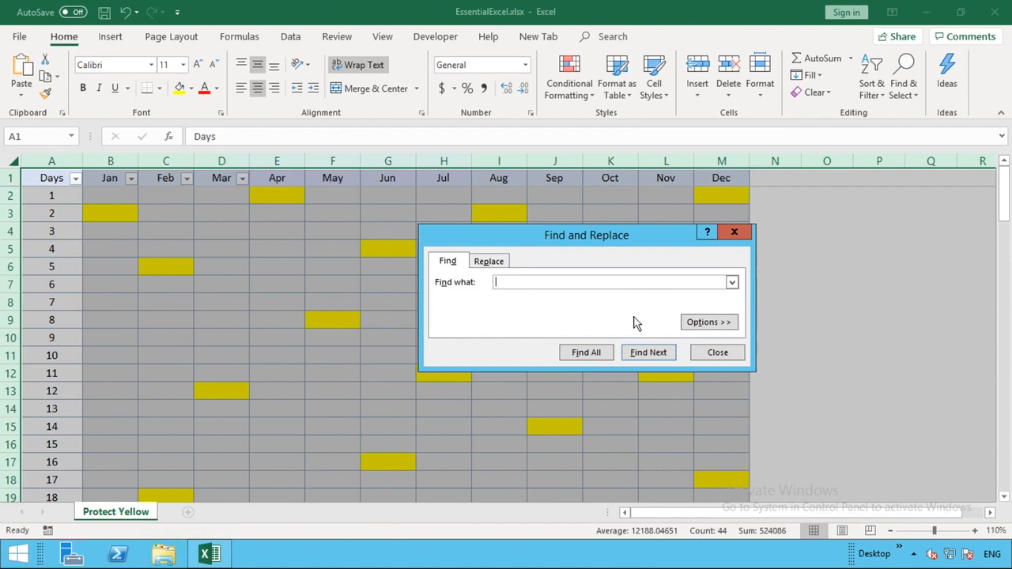
click(704, 323)
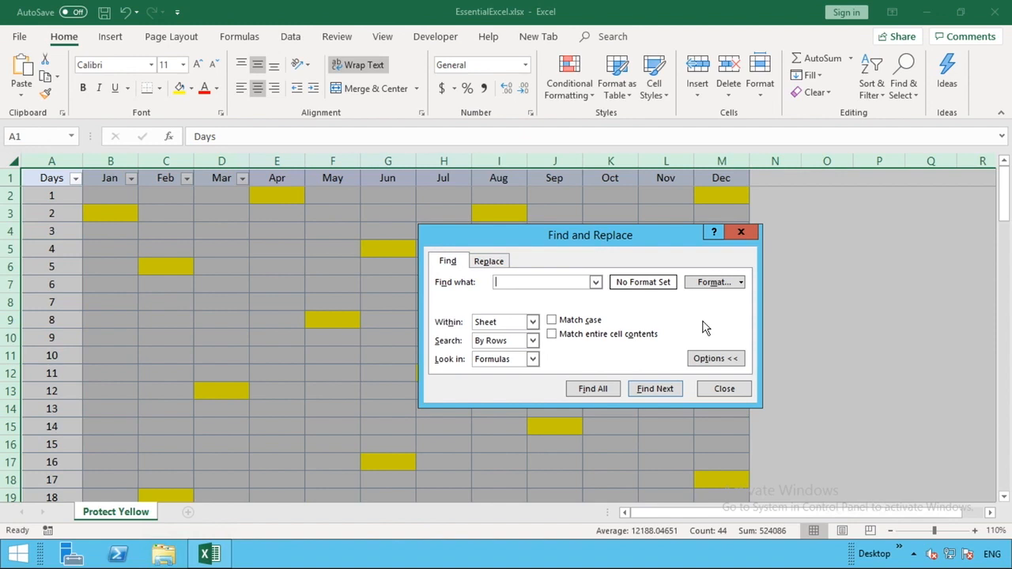
Step: Choose the yellow swatch on Find Format's Fill tab as the search criterion
click(715, 282)
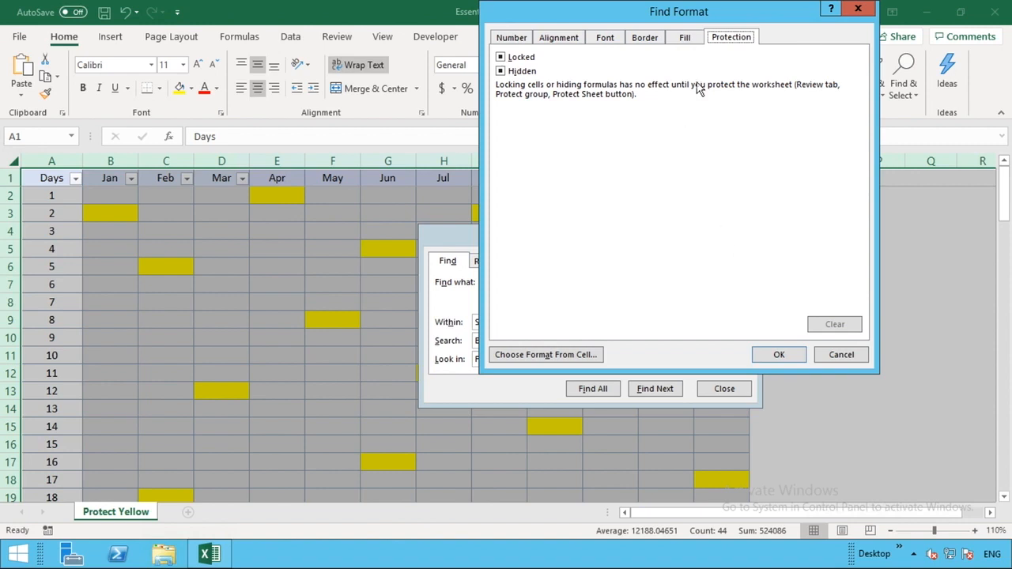
click(685, 40)
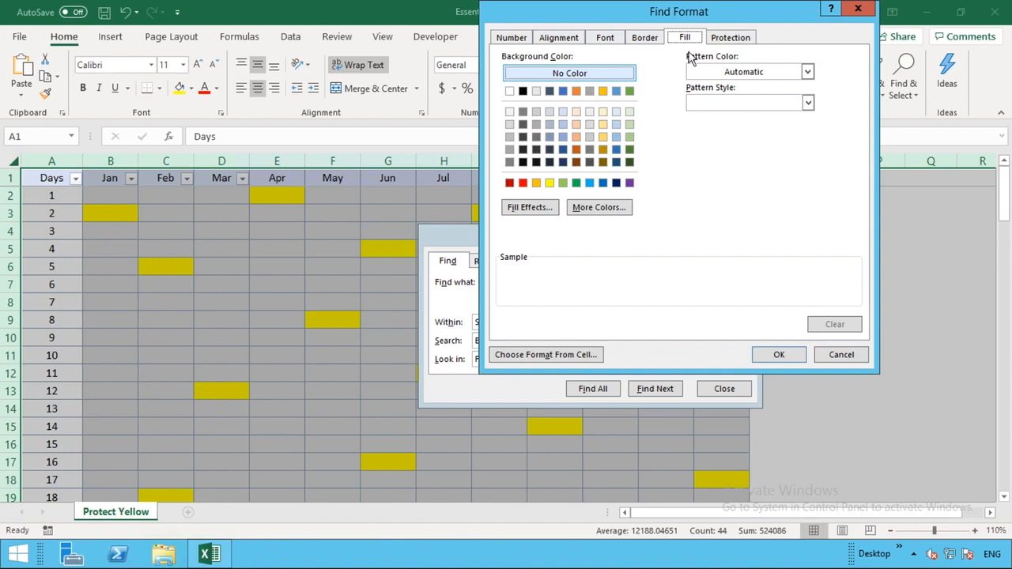
click(550, 183)
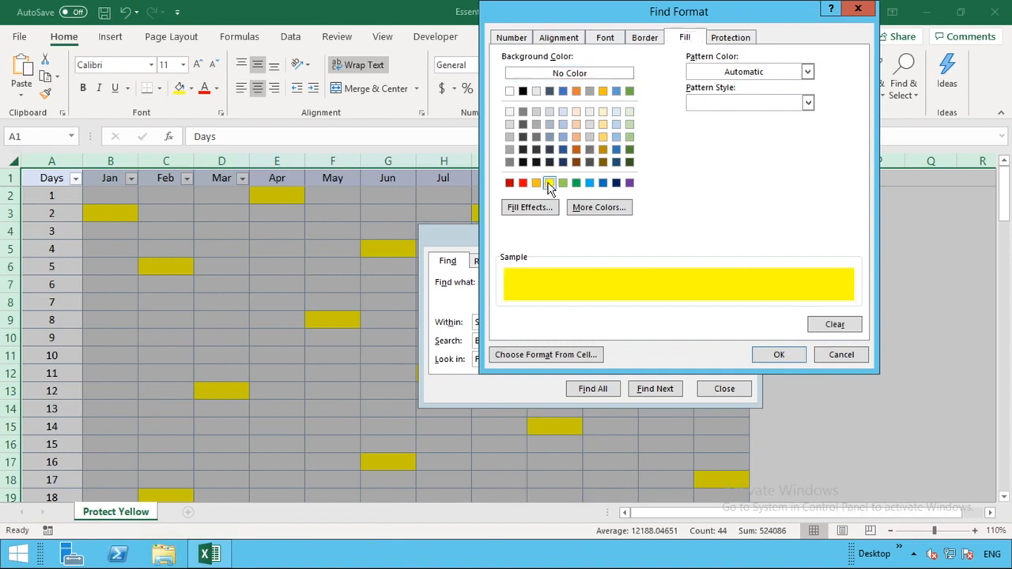
click(778, 355)
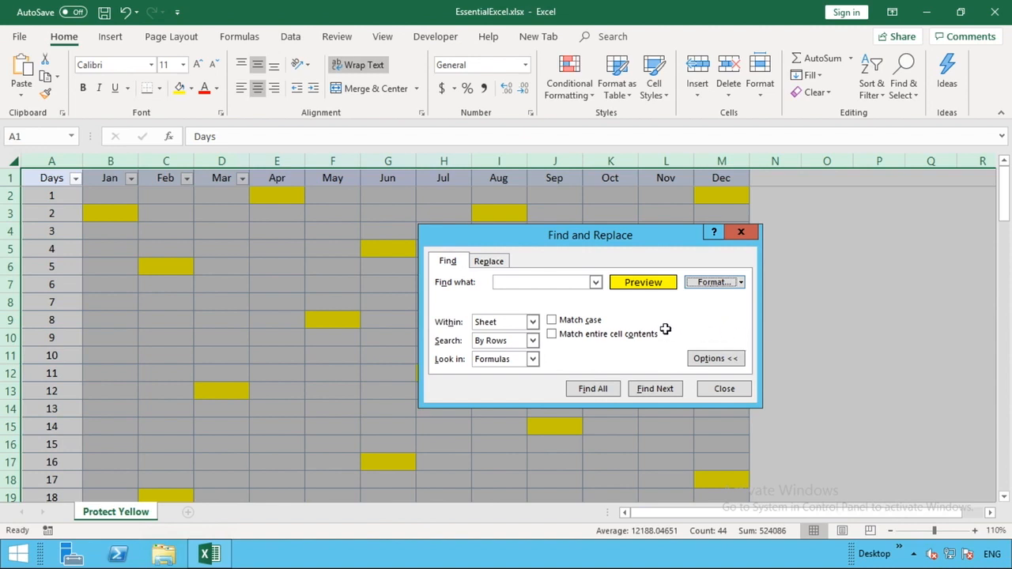
Step: Find all 21 yellow-filled cells, select every result, and close the dialog
click(593, 389)
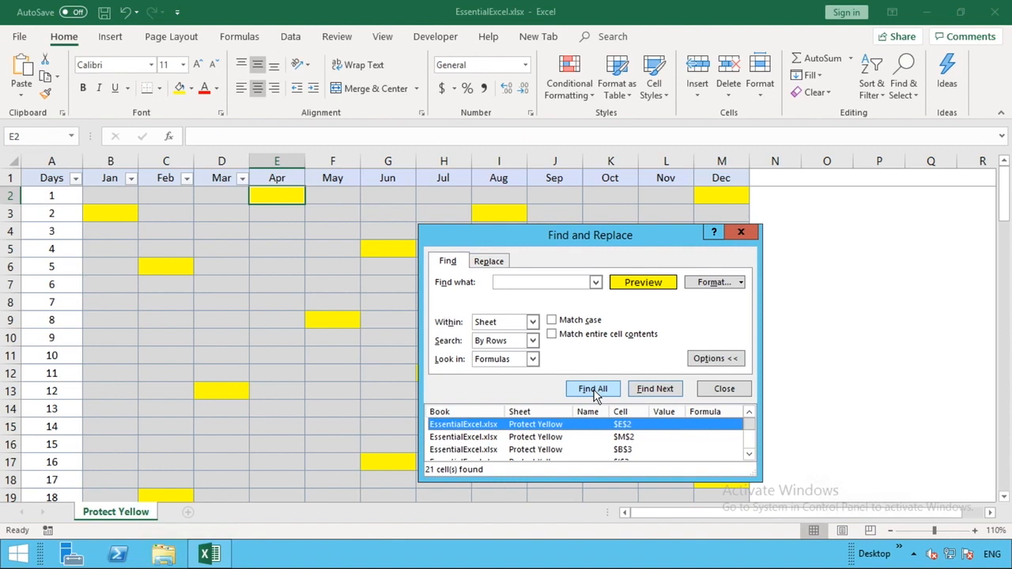
key(ctrl+a)
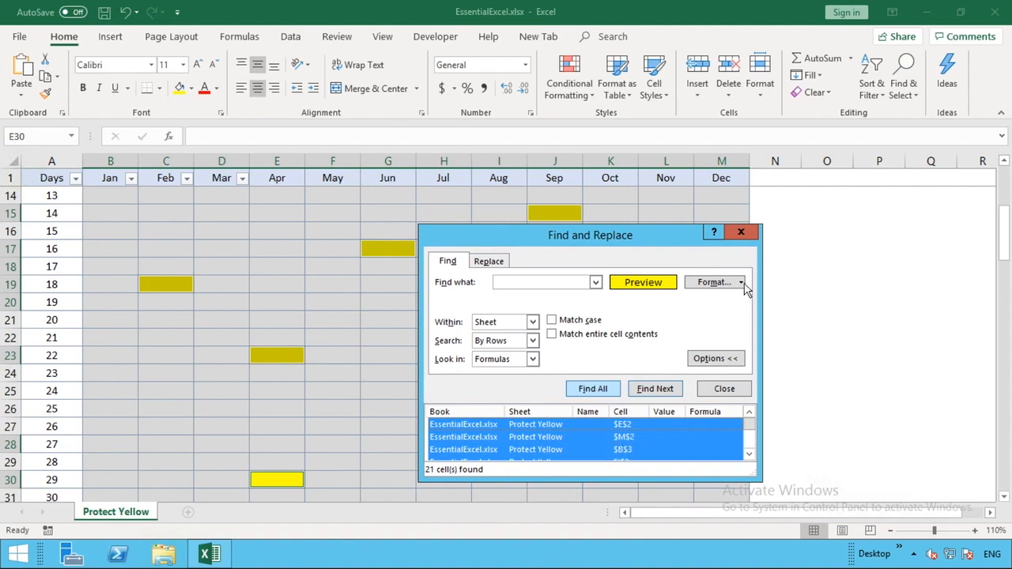
click(741, 233)
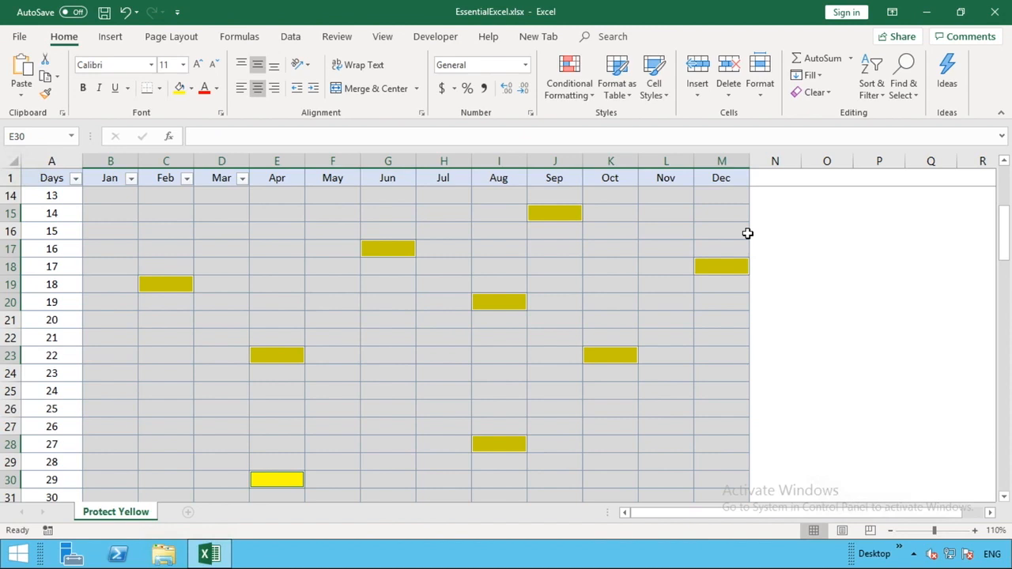
Step: Clear the Locked option for the 21 selected yellow cells via Format Cells
key(ctrl+1)
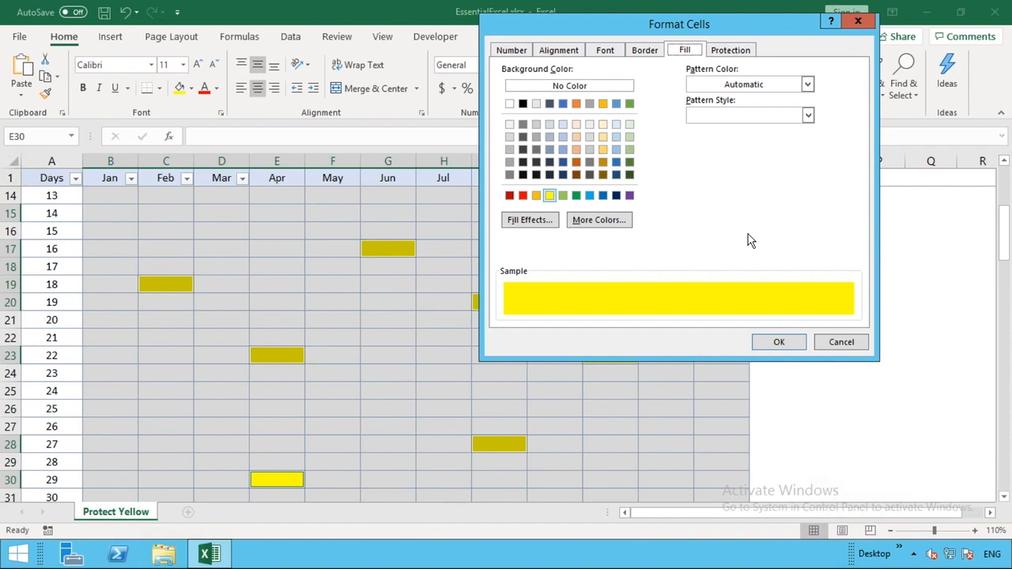
click(731, 53)
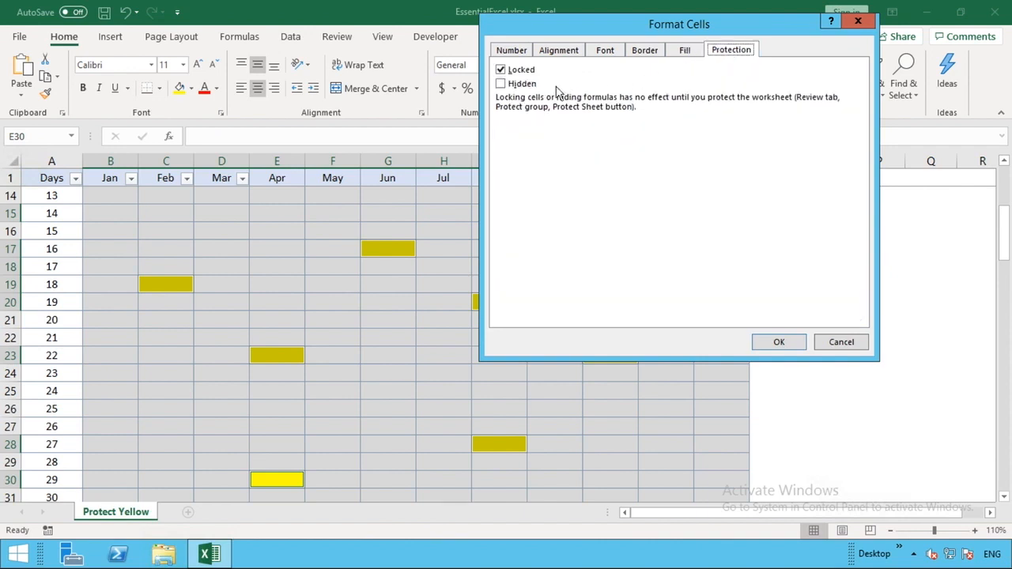
key(alt+l)
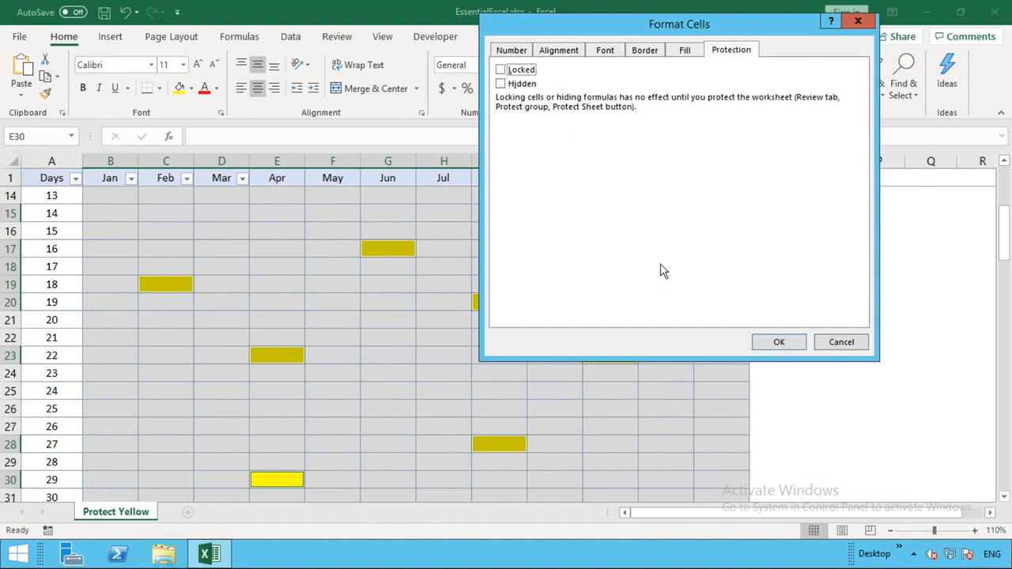
click(775, 344)
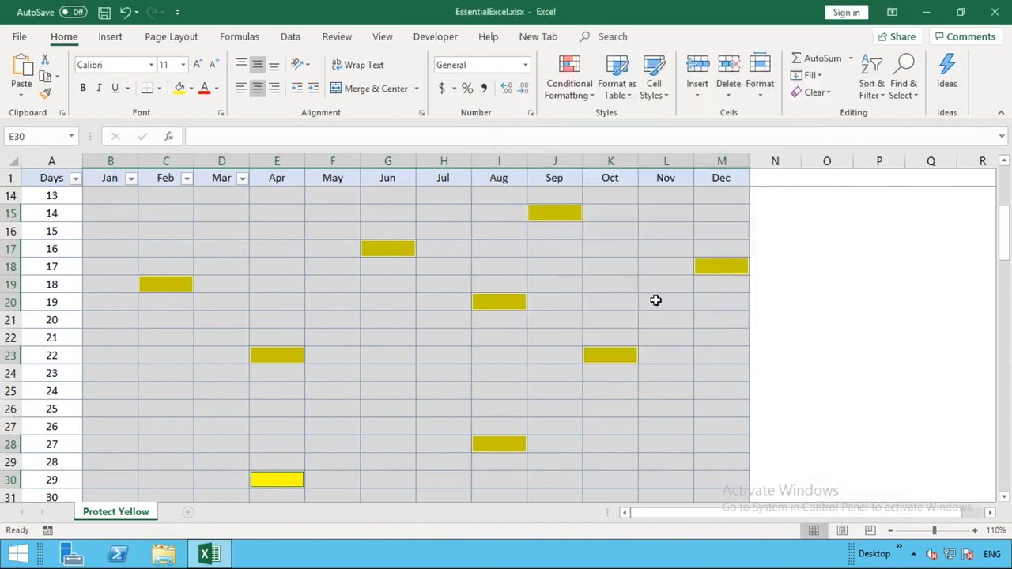
click(508, 227)
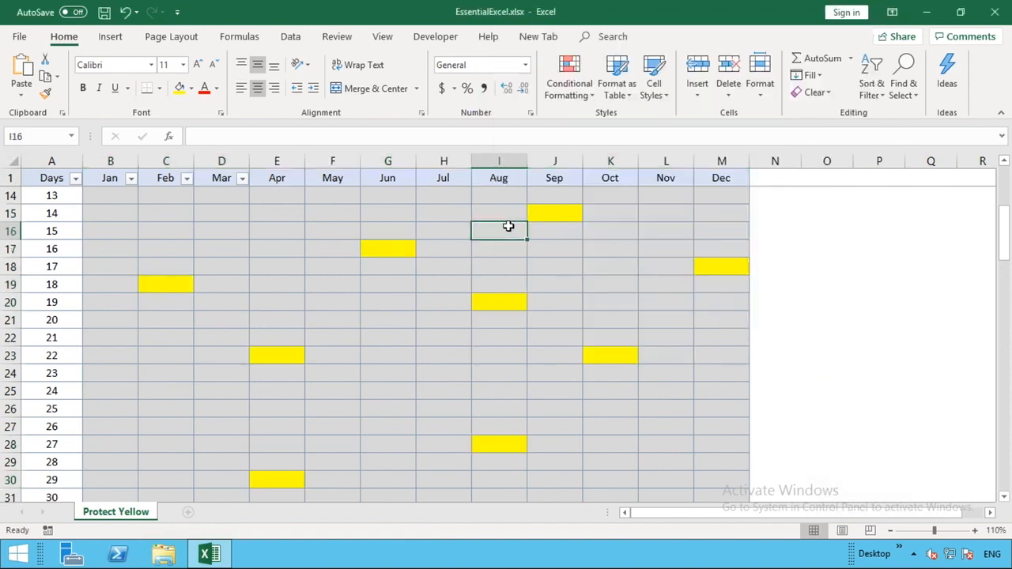
Step: Protect the Protect Yellow sheet from the Review ribbon, entering and confirming the sheet password
click(338, 38)
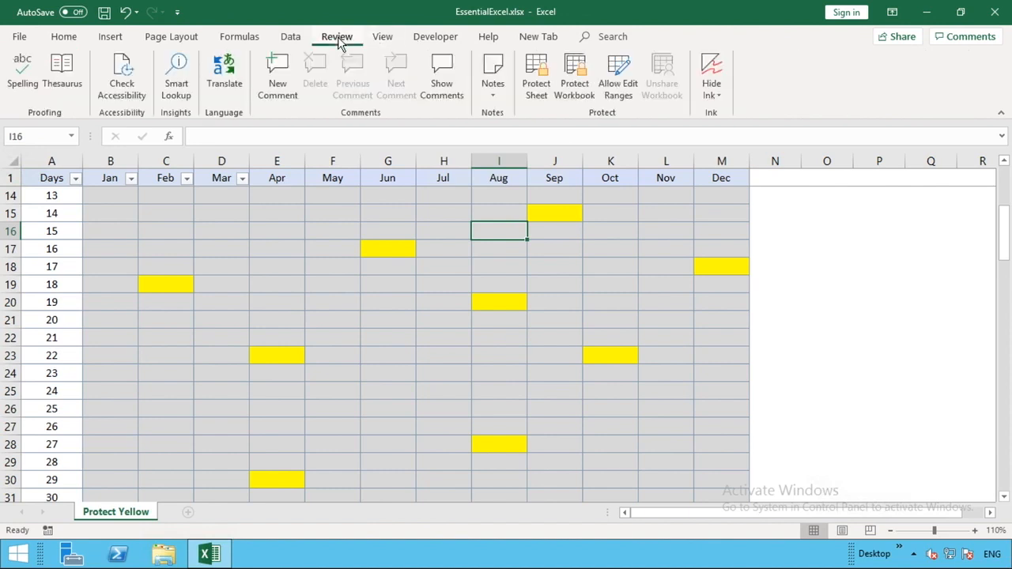
click(529, 71)
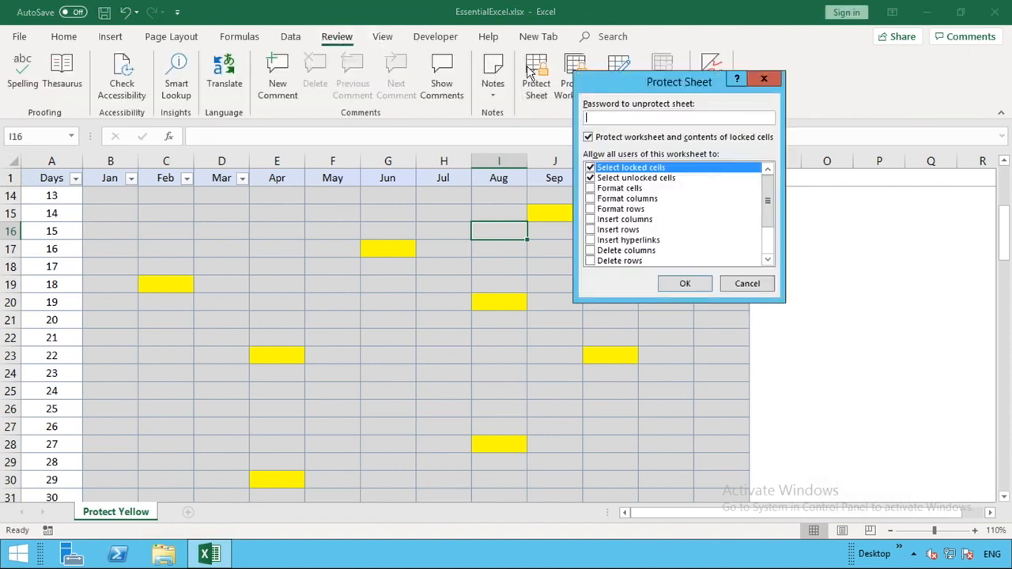
text(1234)
click(684, 284)
text(1234)
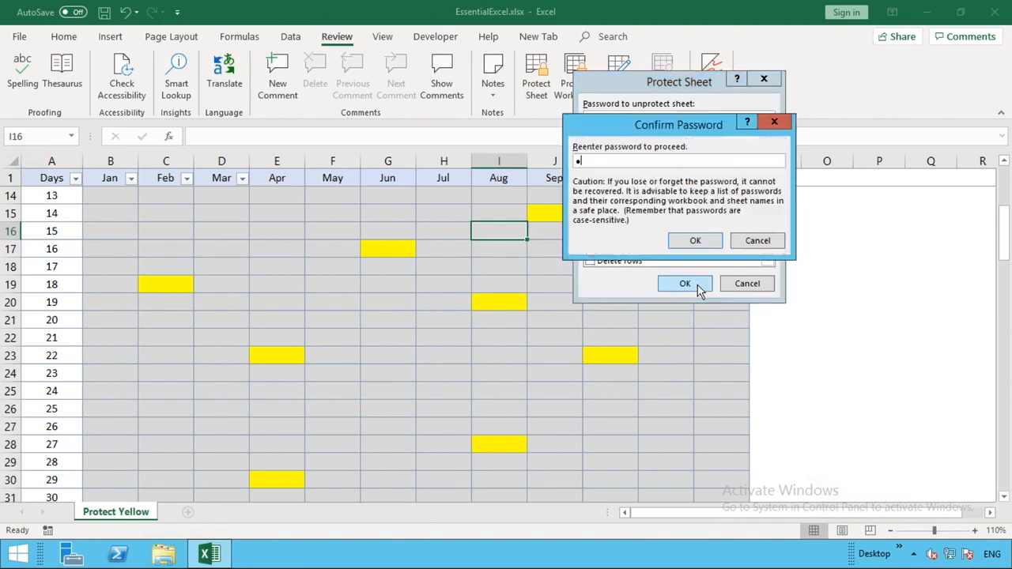
click(696, 241)
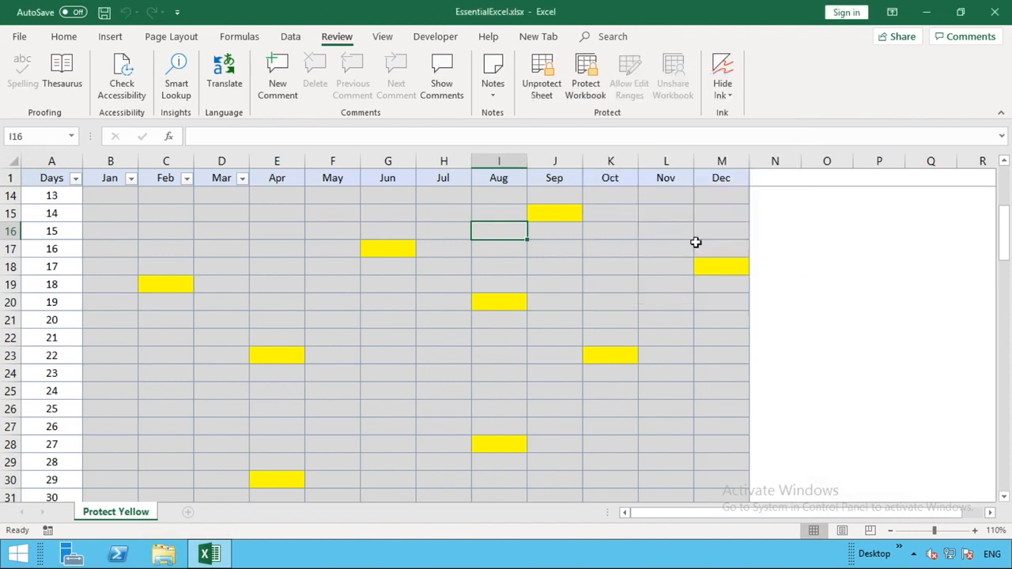
click(295, 281)
double_click(295, 281)
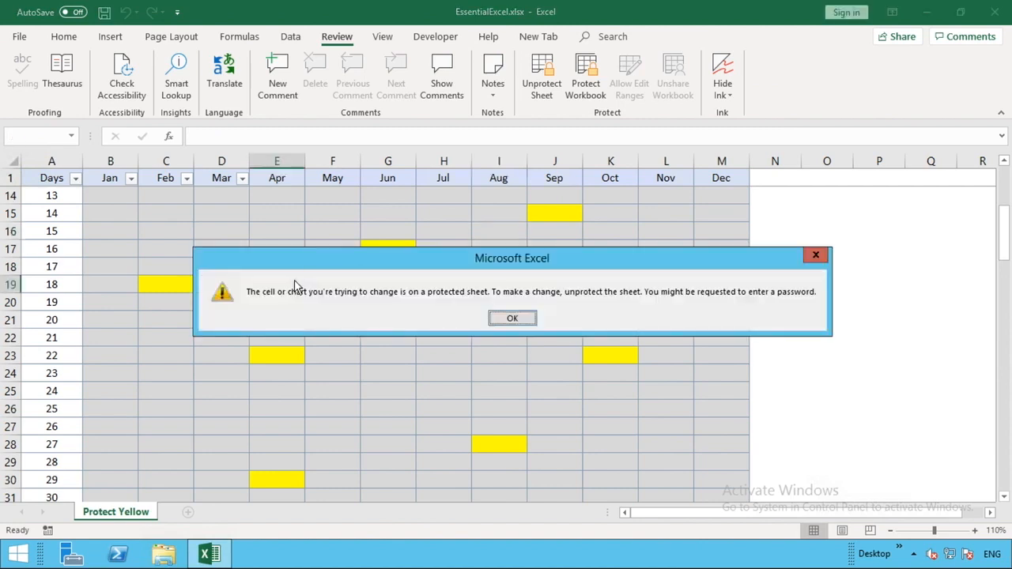
click(512, 318)
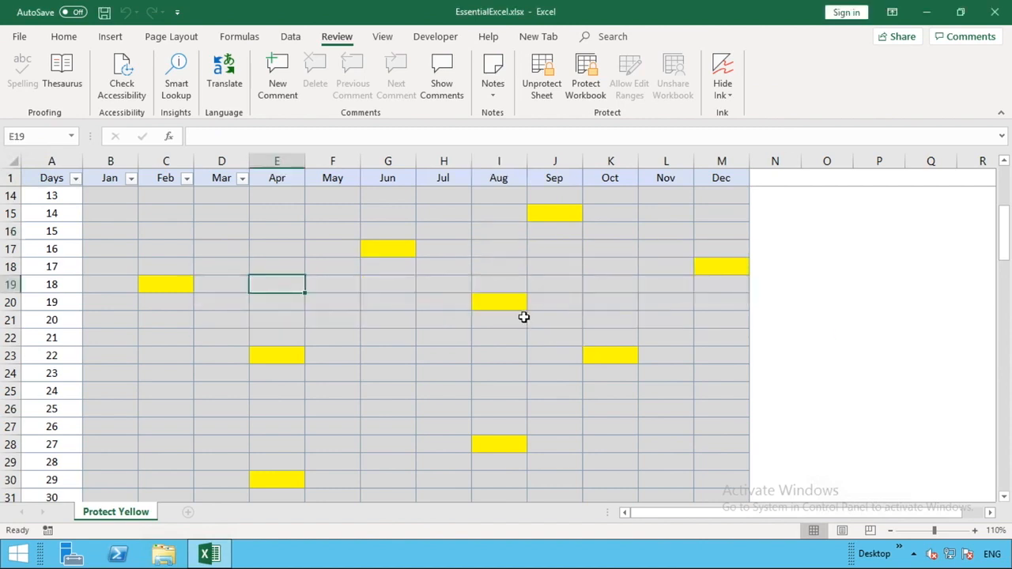
click(644, 226)
double_click(644, 226)
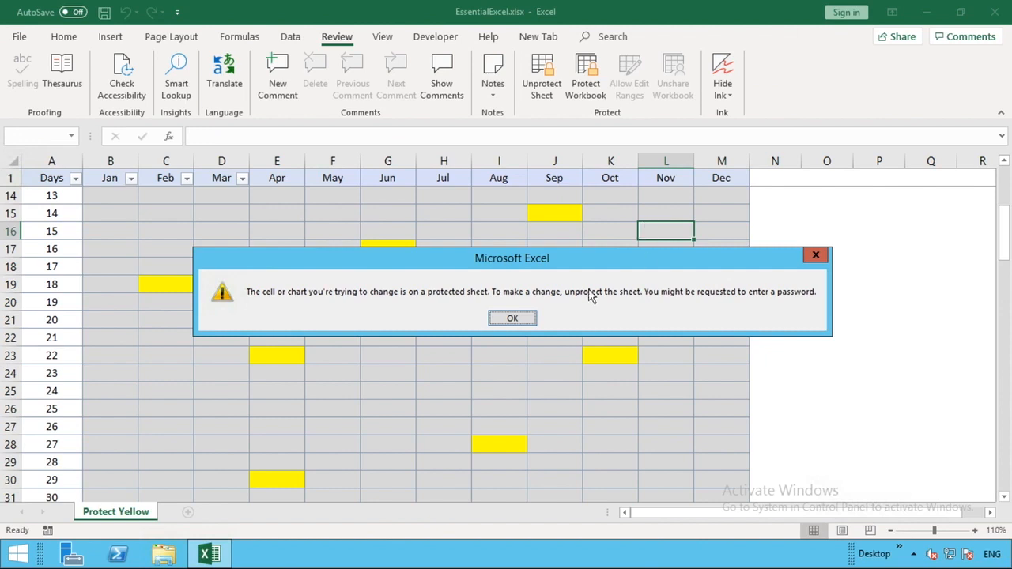
click(514, 319)
click(836, 268)
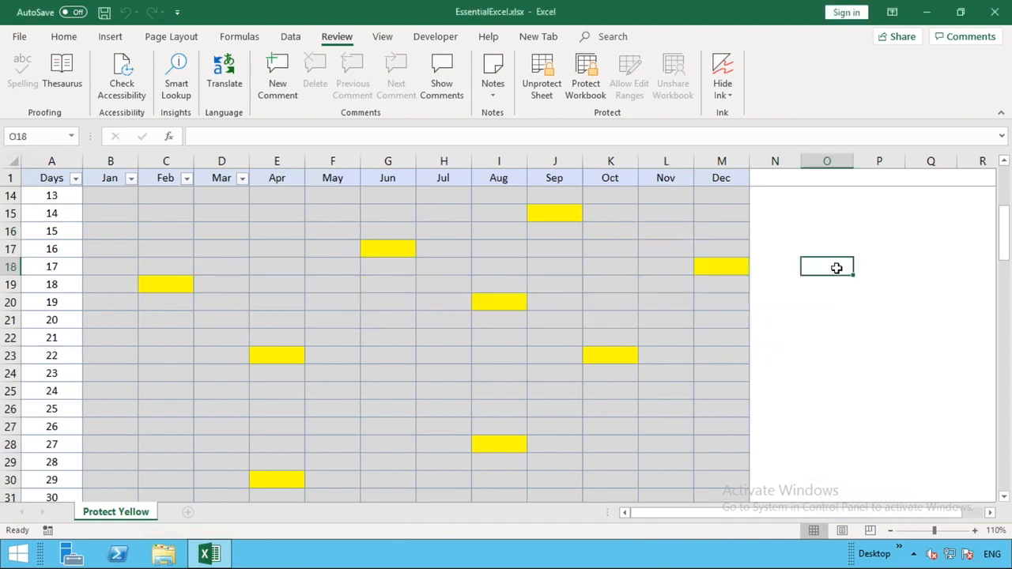
double_click(835, 268)
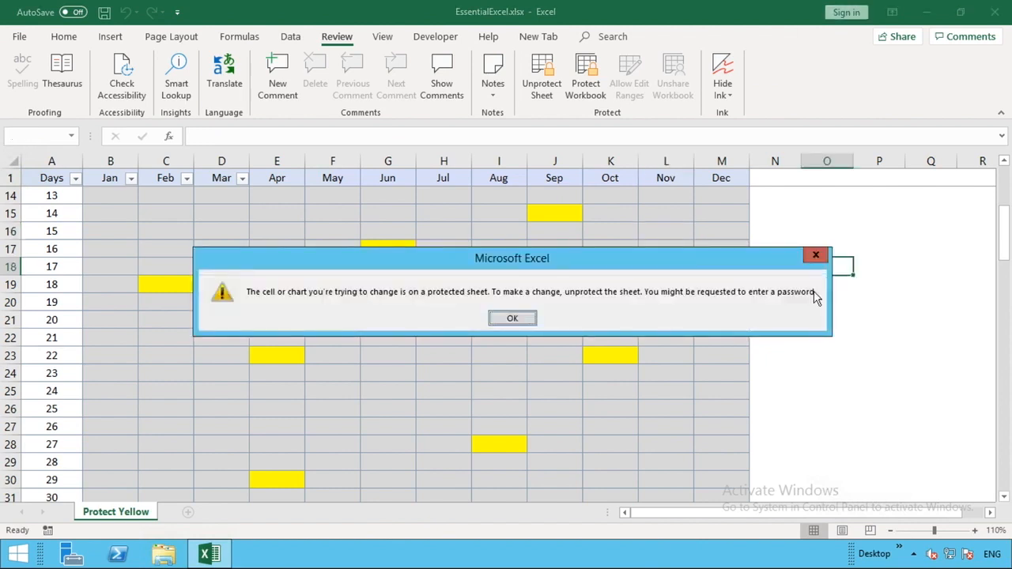
click(510, 319)
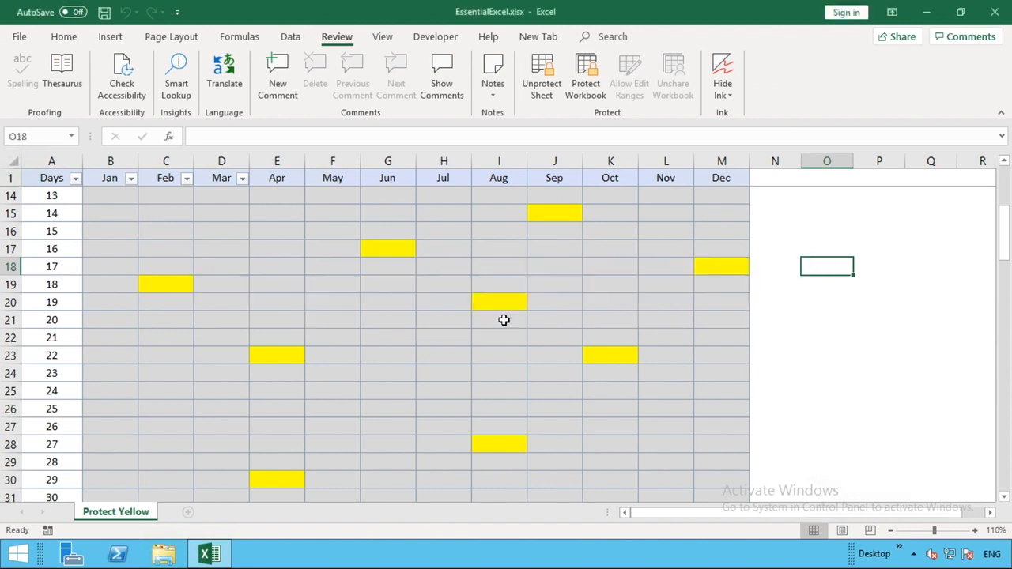
scroll(504, 319, up, 4)
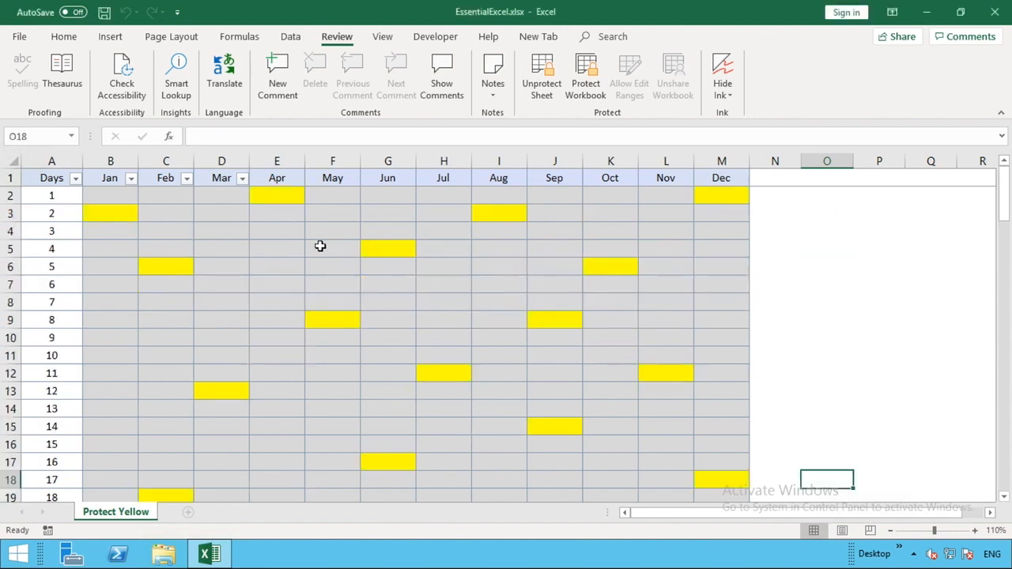
Step: Enter 1 in yellow cells E2, M2, B3 and I3, using Tab to move between unlocked cells
click(272, 196)
text(1)
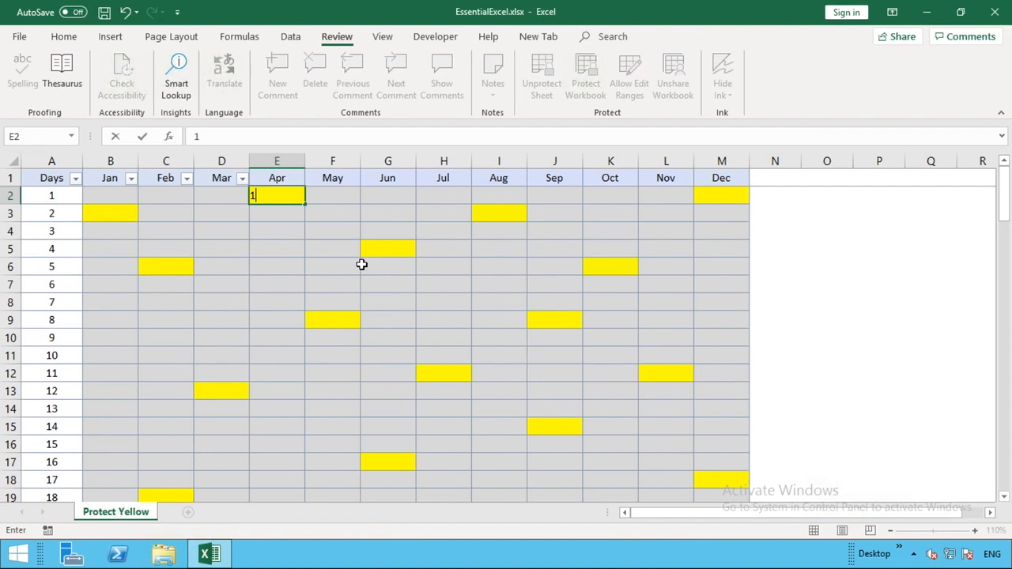
key(Tab)
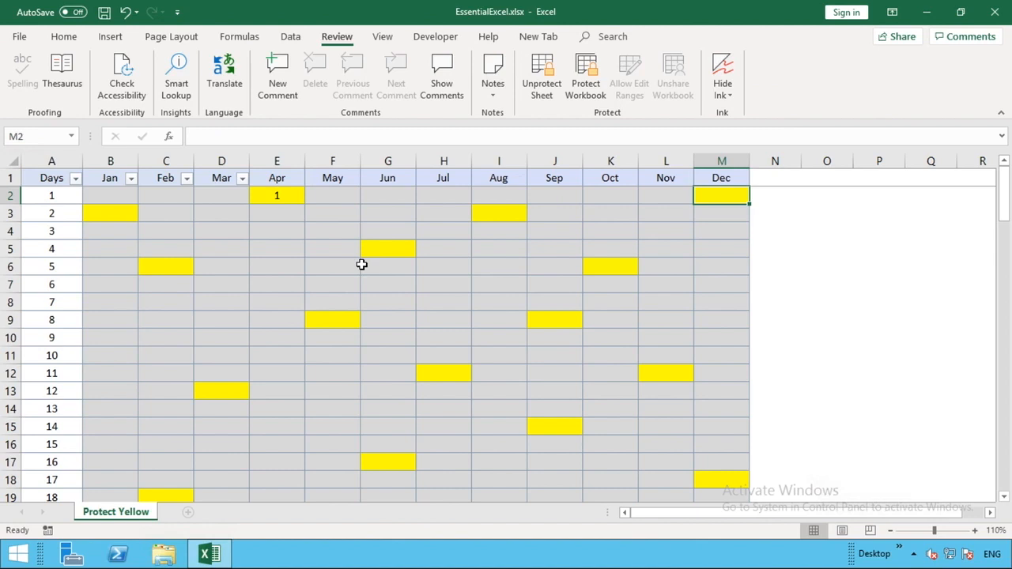
text(1)
key(Tab)
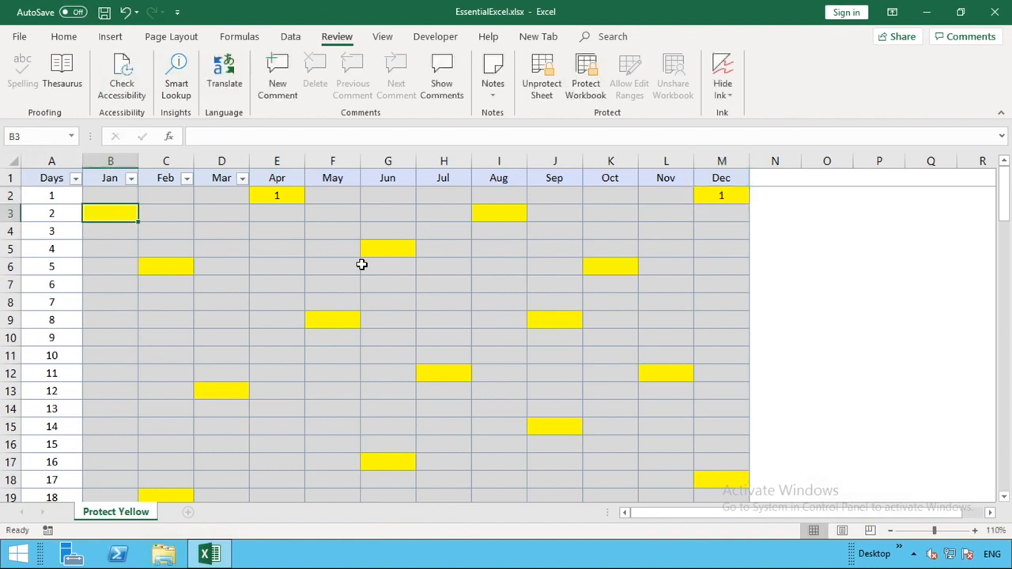
text(1)
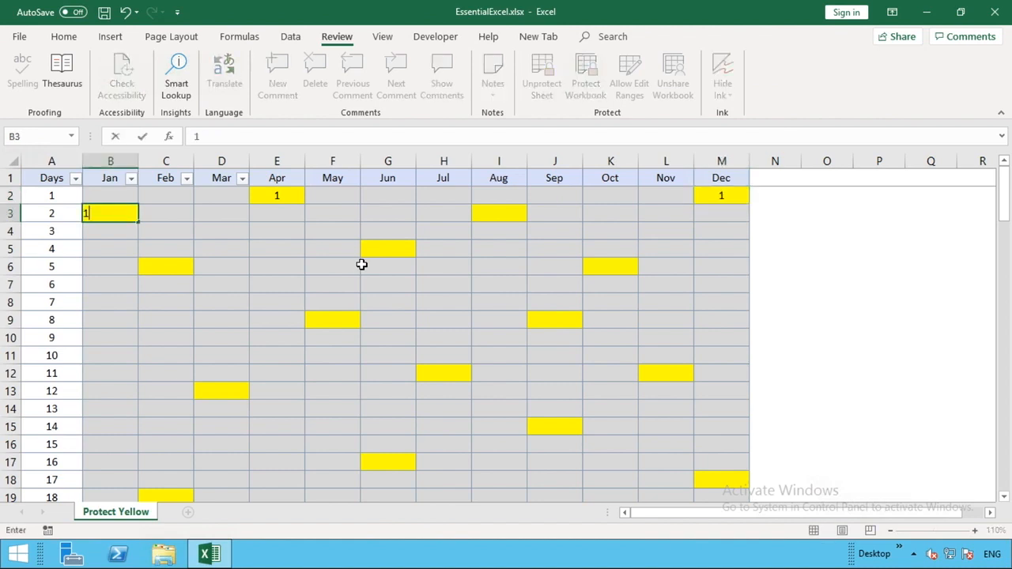
key(Tab)
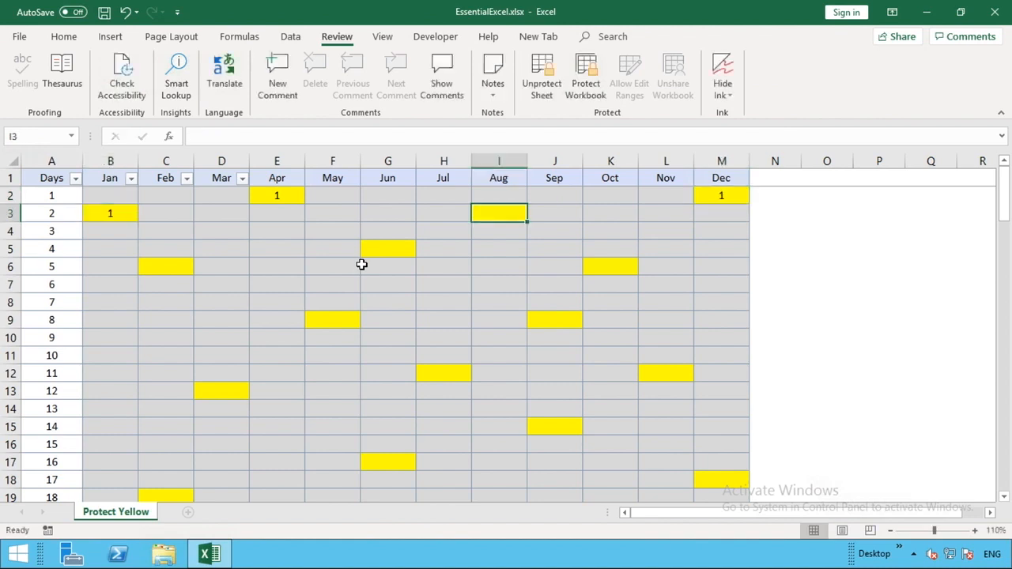
text(1)
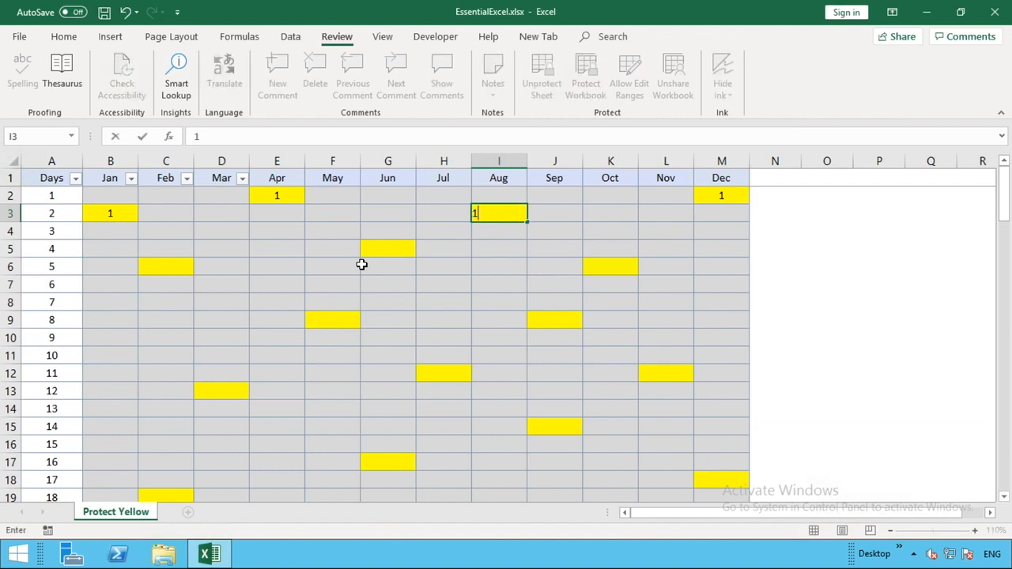
key(Tab)
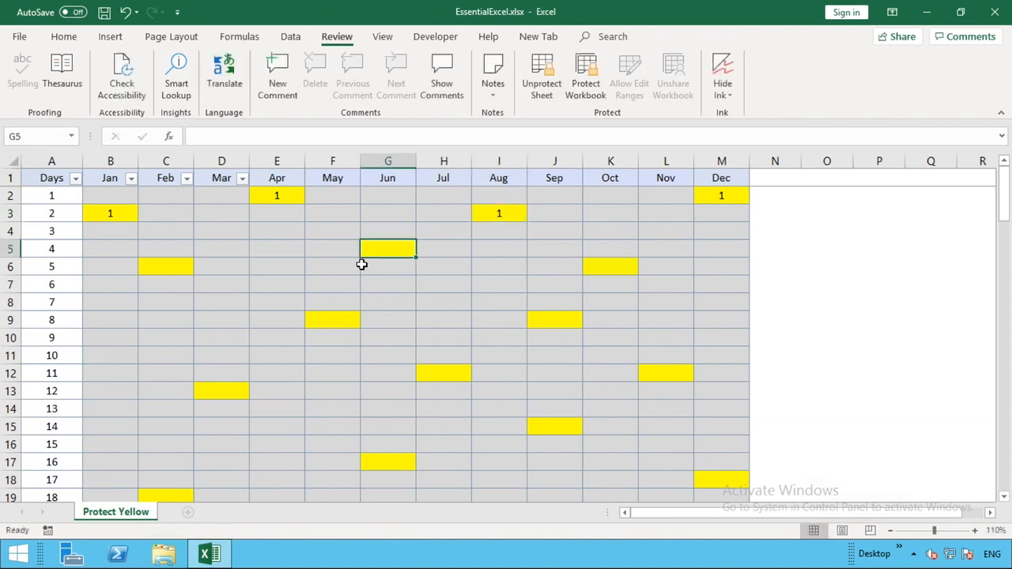